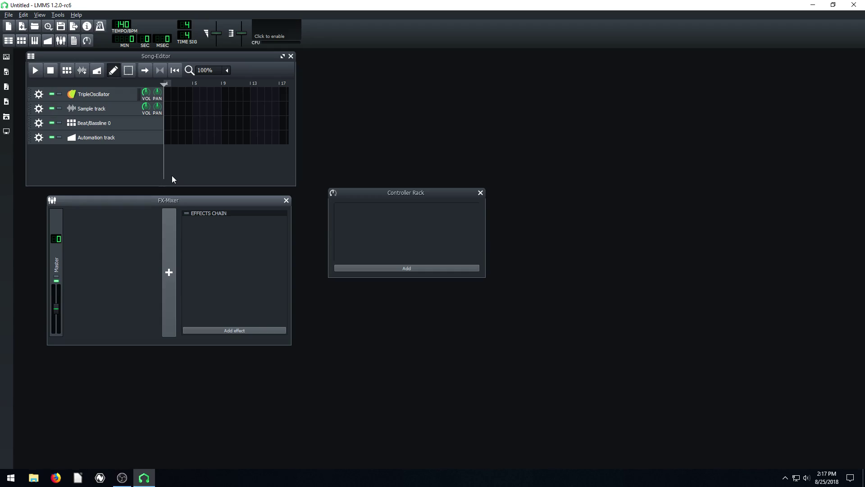
- Nudge the FX-Mixer, Controller Rack and Song-Editor windows into new positions
{"action": "left_click_drag", "start_coordinate": [151, 200], "coordinate": [167, 209]}
{"action": "mouse_move", "coordinate": [363, 191]}
{"action": "left_mouse_down"}
{"action": "mouse_move", "coordinate": [387, 192]}
{"action": "mouse_move", "coordinate": [374, 188]}
{"action": "left_mouse_up"}
{"action": "left_click_drag", "start_coordinate": [178, 58], "coordinate": [191, 58]}
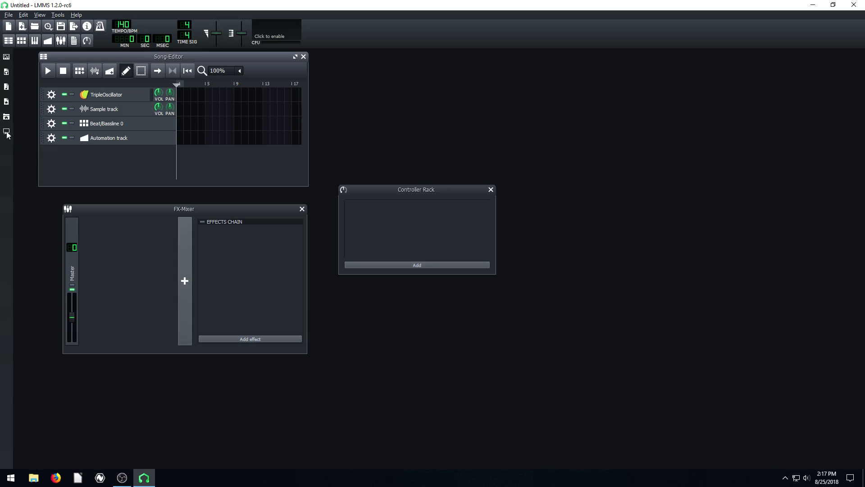
- Browse the sidebar's sample, preset and plugin browsers, then collapse the sidebar
{"action": "left_click", "coordinate": [6, 58]}
{"action": "left_click", "coordinate": [5, 129]}
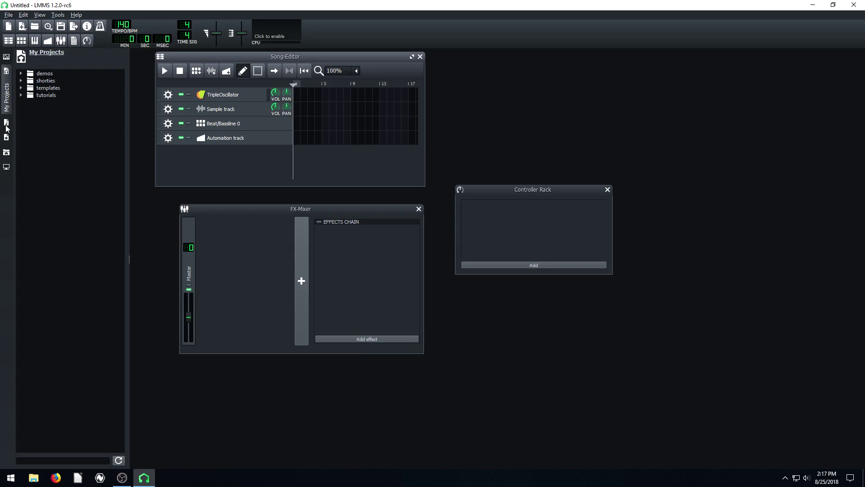
{"action": "left_click", "coordinate": [6, 137]}
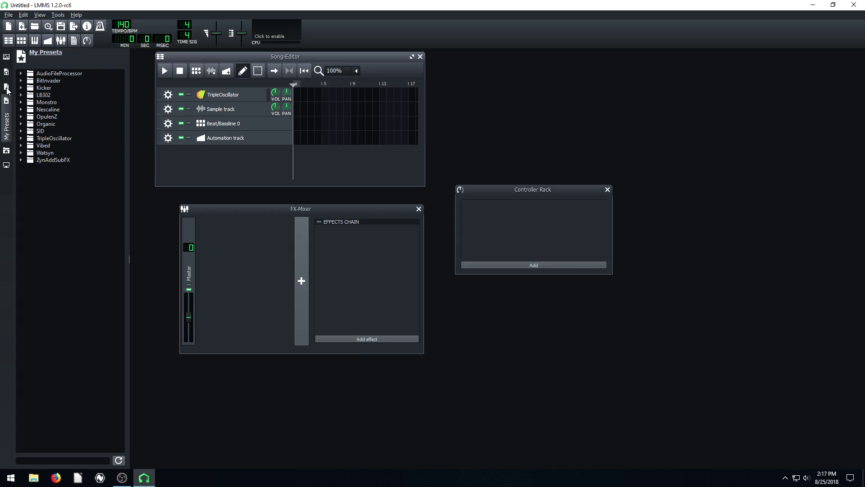
{"action": "left_click", "coordinate": [6, 88]}
{"action": "left_click", "coordinate": [7, 72]}
{"action": "left_click", "coordinate": [7, 58]}
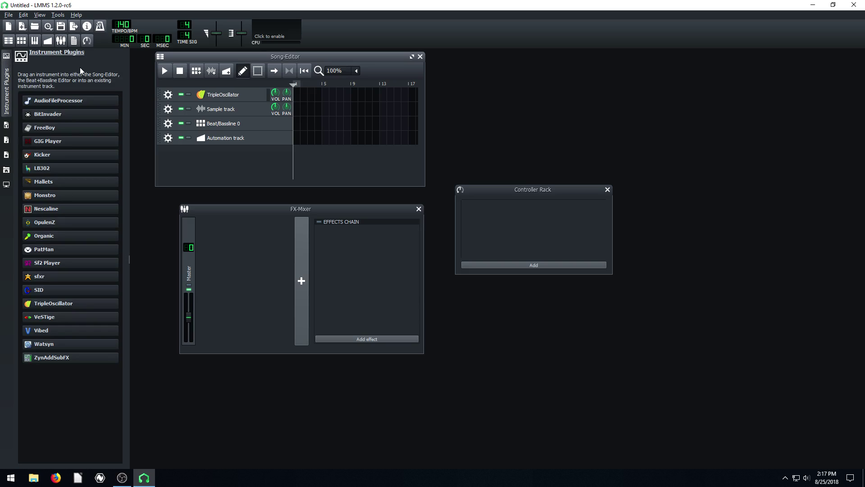
{"action": "left_click", "coordinate": [9, 60]}
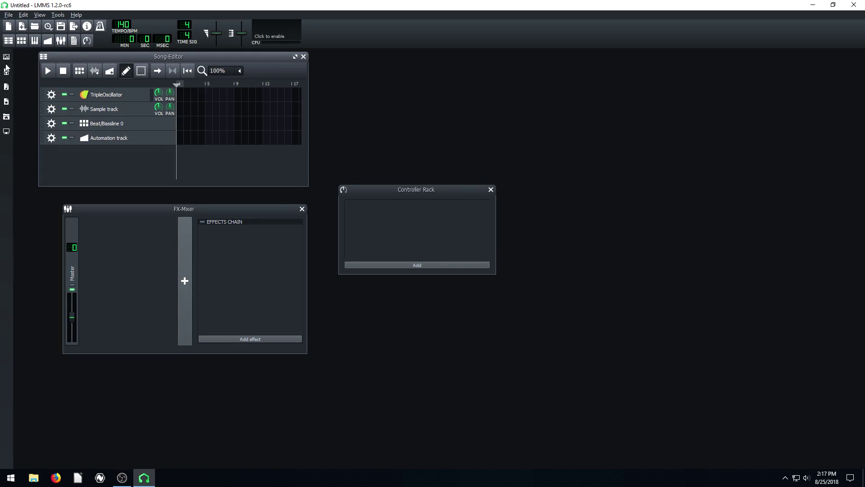
- Close the Song-Editor and reopen it, first from the toolbar and then with F5
{"action": "left_click_drag", "start_coordinate": [184, 57], "coordinate": [203, 67]}
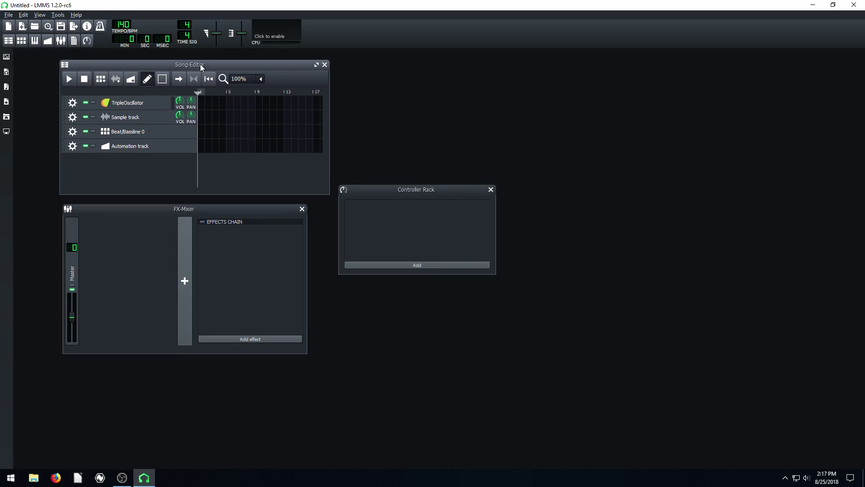
{"action": "left_click", "coordinate": [323, 67]}
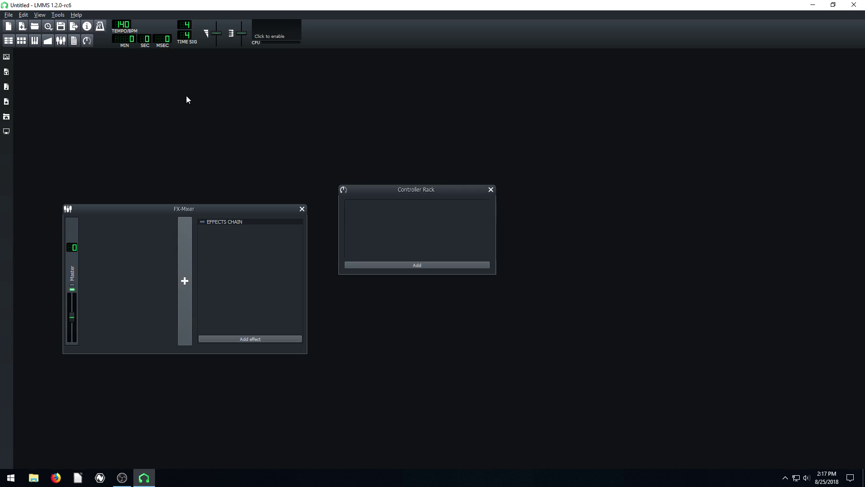
{"action": "left_click", "coordinate": [9, 42]}
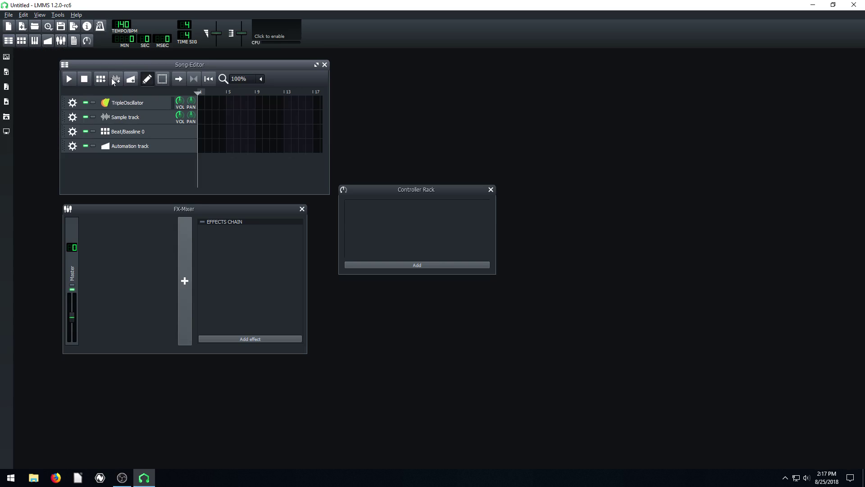
{"action": "left_click", "coordinate": [324, 64]}
{"action": "key", "text": "F5"}
- Close and reopen the FX-Mixer and Controller Rack, then shift the Controller Rack and Song-Editor
{"action": "left_click", "coordinate": [302, 209]}
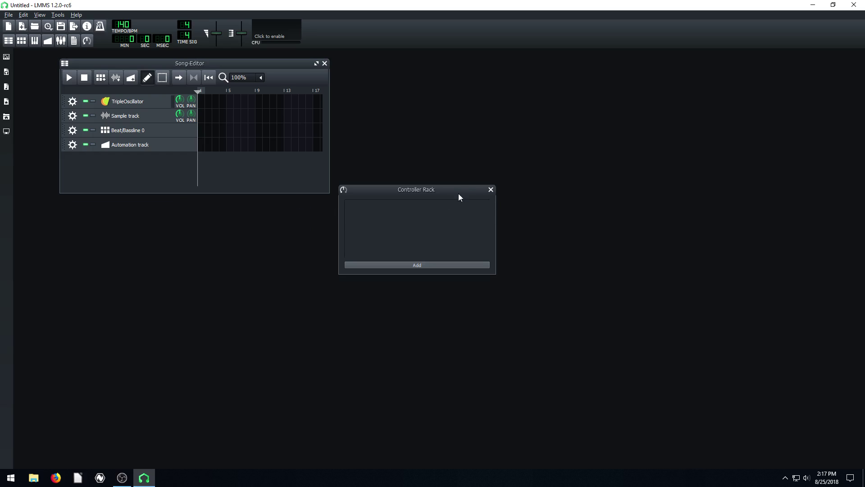
{"action": "left_click", "coordinate": [491, 190]}
{"action": "left_click", "coordinate": [87, 41]}
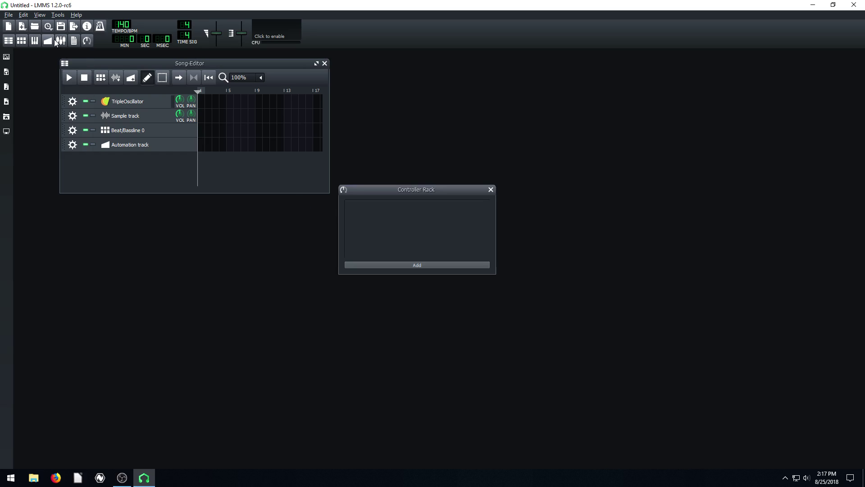
{"action": "left_click", "coordinate": [61, 41]}
{"action": "left_click", "coordinate": [60, 40]}
{"action": "left_click", "coordinate": [61, 41]}
{"action": "left_click_drag", "start_coordinate": [399, 187], "coordinate": [417, 189]}
{"action": "left_click_drag", "start_coordinate": [162, 67], "coordinate": [136, 63]}
- Open the Greippi - Krem Kaakkuja demo from the demos folder and play it briefly
{"action": "left_click", "coordinate": [7, 72]}
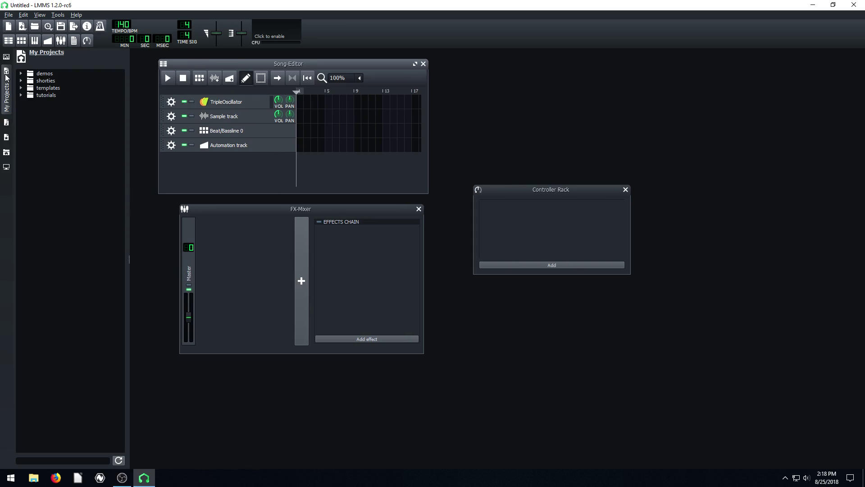
{"action": "left_click", "coordinate": [27, 75]}
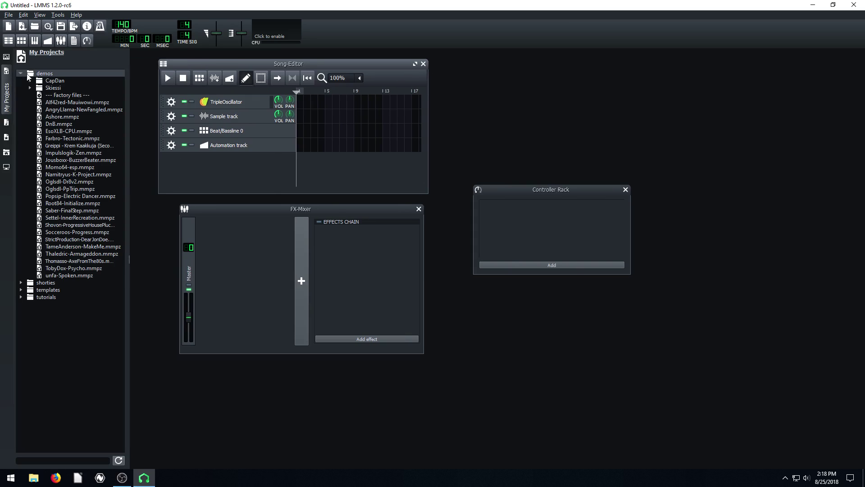
{"action": "double_click", "coordinate": [68, 145]}
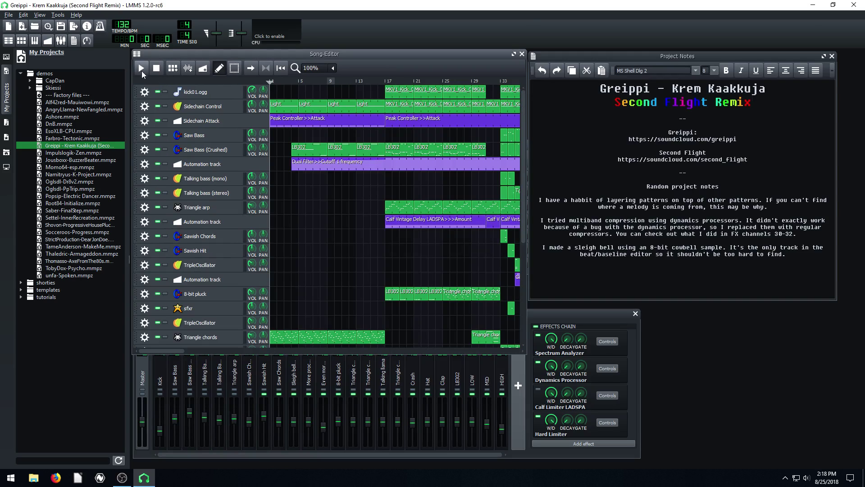
{"action": "left_click", "coordinate": [140, 69]}
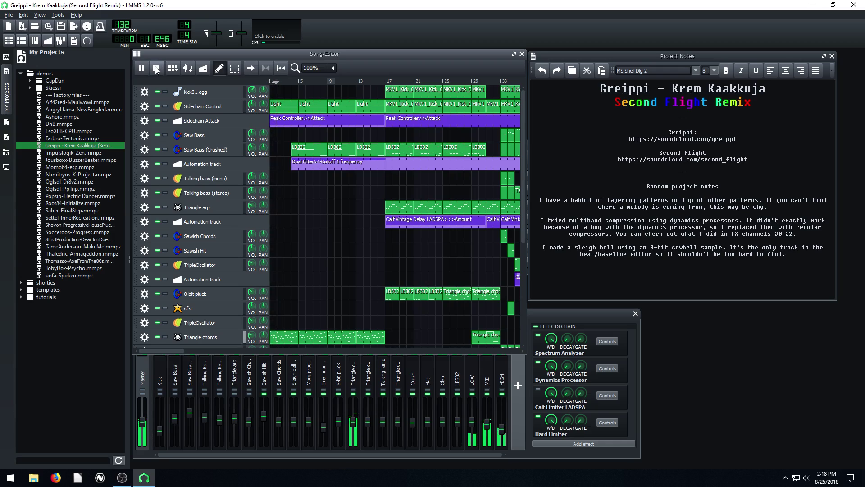
{"action": "left_click", "coordinate": [157, 69]}
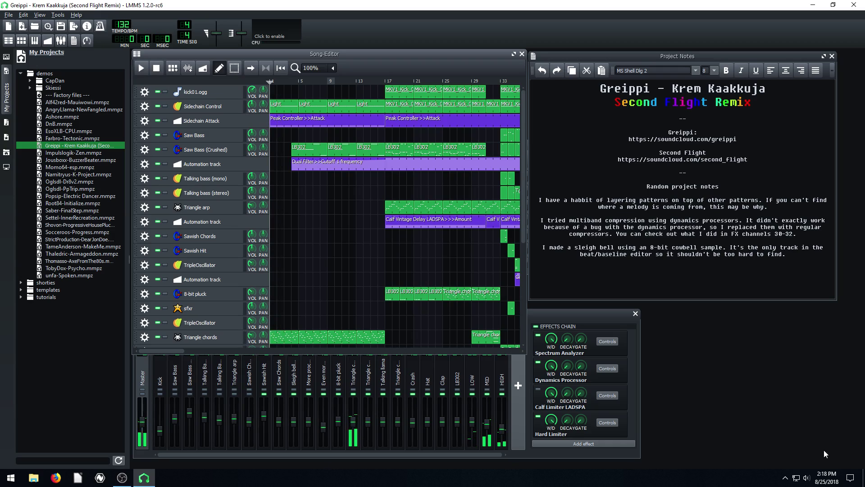
- Lower the system volume from 30 to 10 and restart playback
{"action": "left_click", "coordinate": [806, 478]}
{"action": "left_click_drag", "start_coordinate": [764, 458], "coordinate": [743, 456]}
{"action": "key", "text": "Escape"}
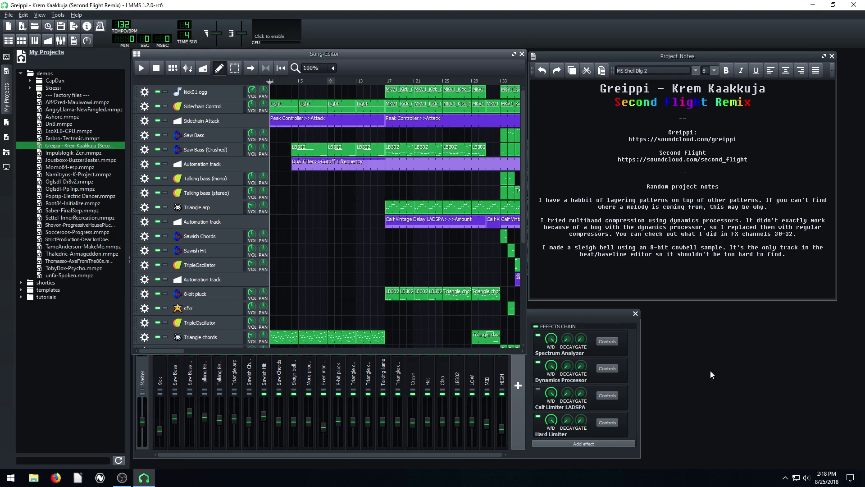
{"action": "left_click", "coordinate": [141, 68]}
- Close the Song-Editor, Project Notes, Beat+Bassline Editor and FX-Mixer windows
{"action": "left_click", "coordinate": [522, 54]}
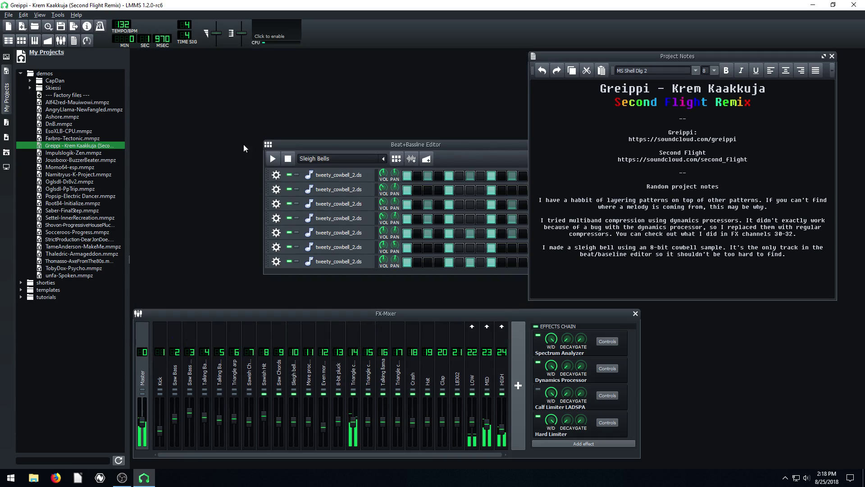
{"action": "left_click", "coordinate": [832, 57]}
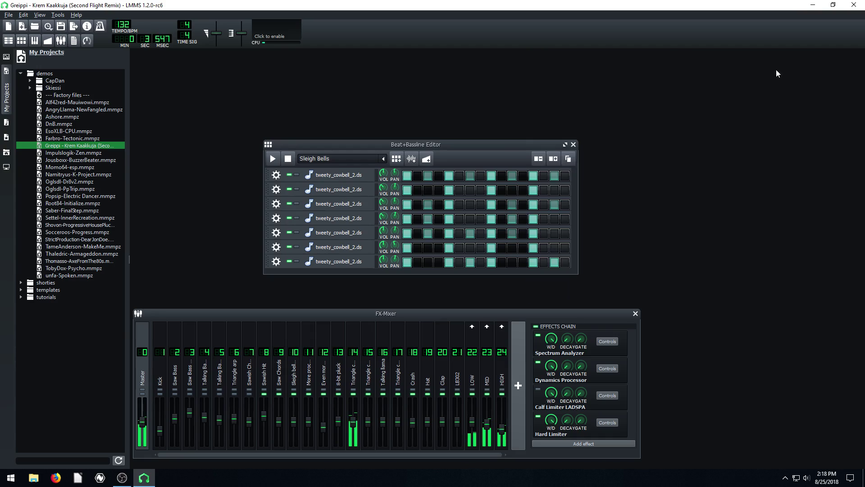
{"action": "left_click", "coordinate": [573, 144]}
{"action": "left_click", "coordinate": [635, 313]}
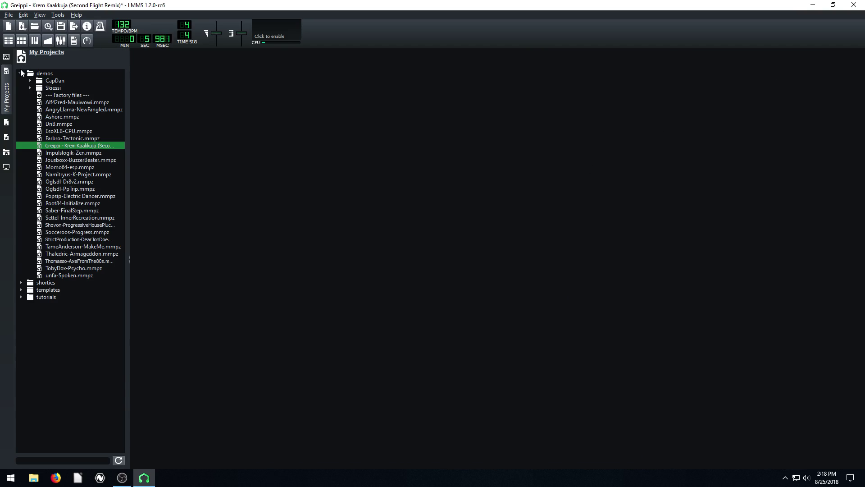
- Collapse the browser, reopen the Song-Editor, stop playback and move the editor toward the centre
{"action": "left_click", "coordinate": [7, 93]}
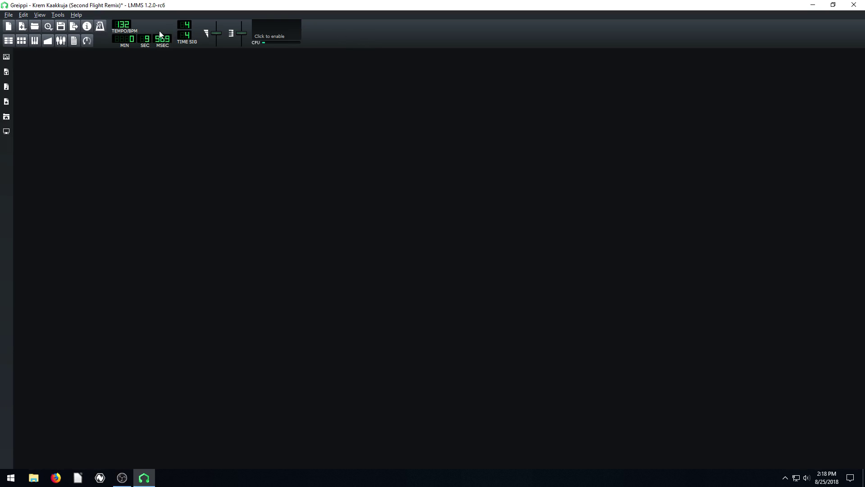
{"action": "left_click", "coordinate": [8, 40]}
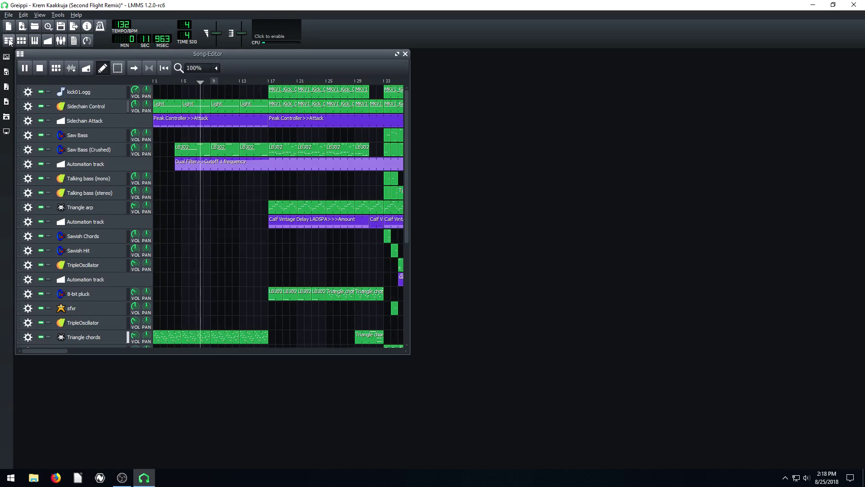
{"action": "left_click", "coordinate": [40, 68]}
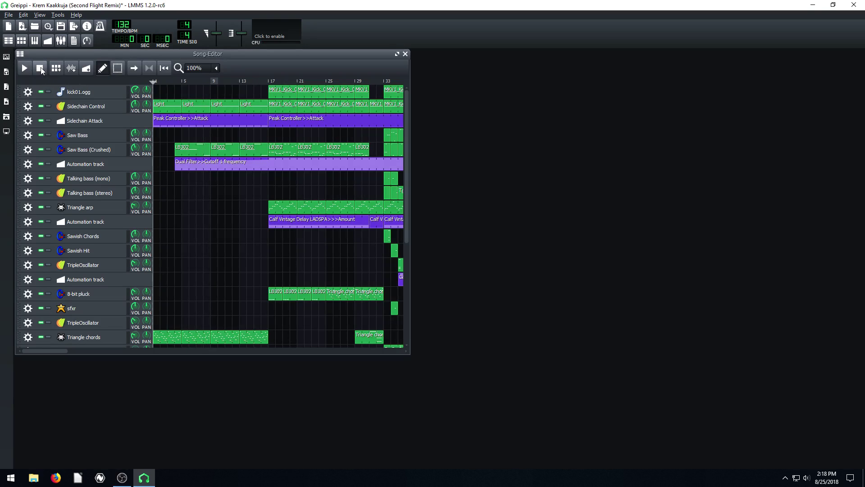
{"action": "left_click_drag", "start_coordinate": [43, 57], "coordinate": [114, 71]}
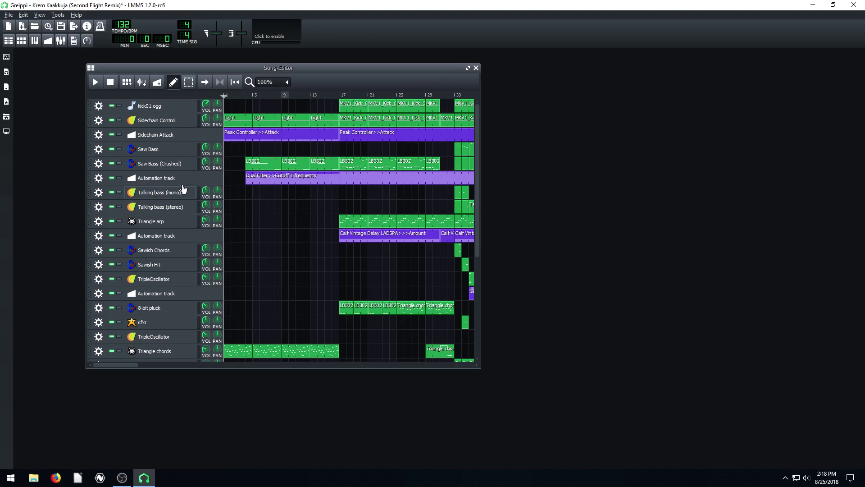
{"action": "left_click_drag", "start_coordinate": [424, 72], "coordinate": [401, 71]}
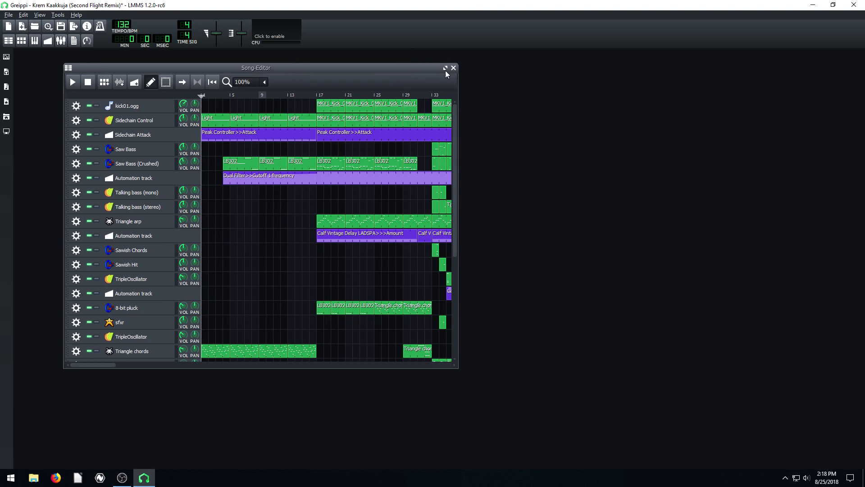
- Cancel quitting LMMS, close the Song-Editor, and bring the FX-Mixer up to mid-screen
{"action": "left_click", "coordinate": [854, 4]}
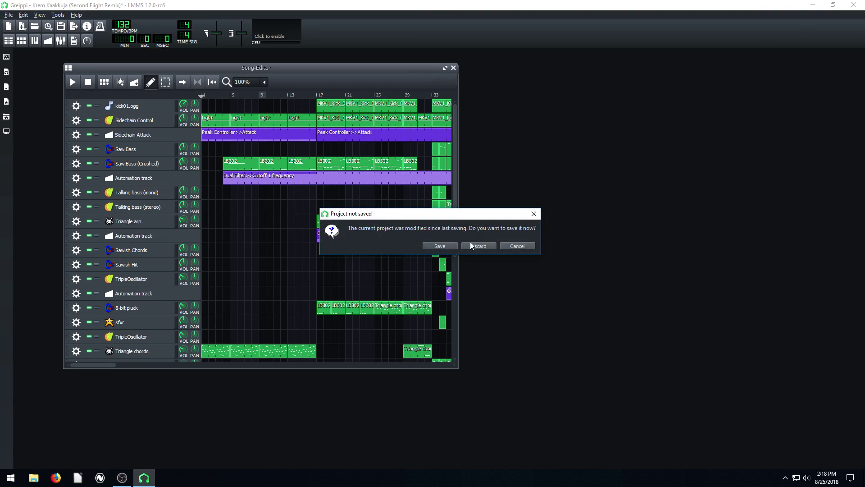
{"action": "left_click", "coordinate": [517, 246]}
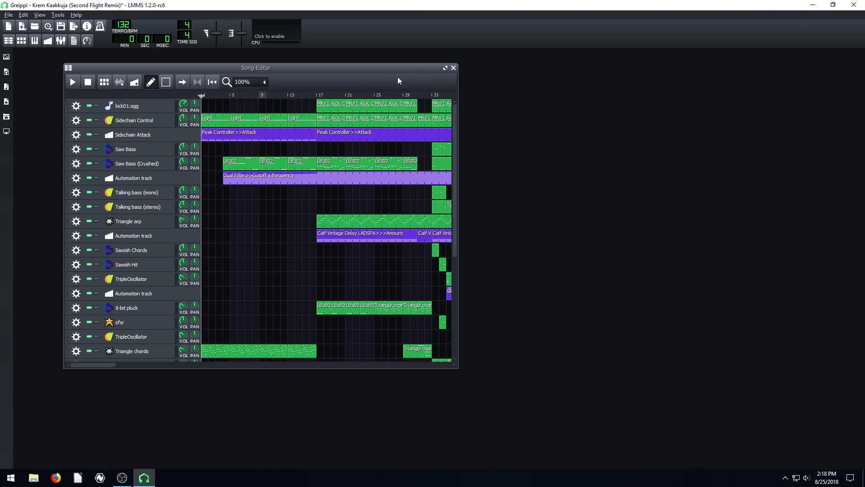
{"action": "left_click", "coordinate": [454, 67]}
{"action": "left_click", "coordinate": [61, 40]}
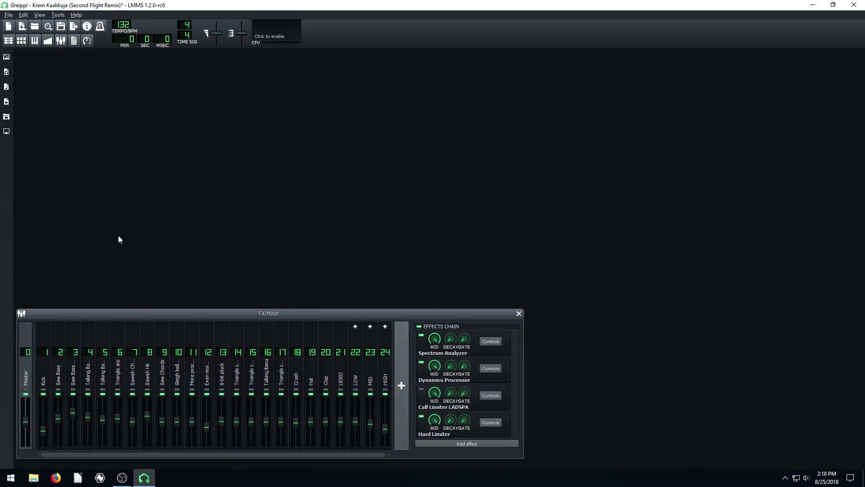
{"action": "left_click_drag", "start_coordinate": [126, 315], "coordinate": [207, 238]}
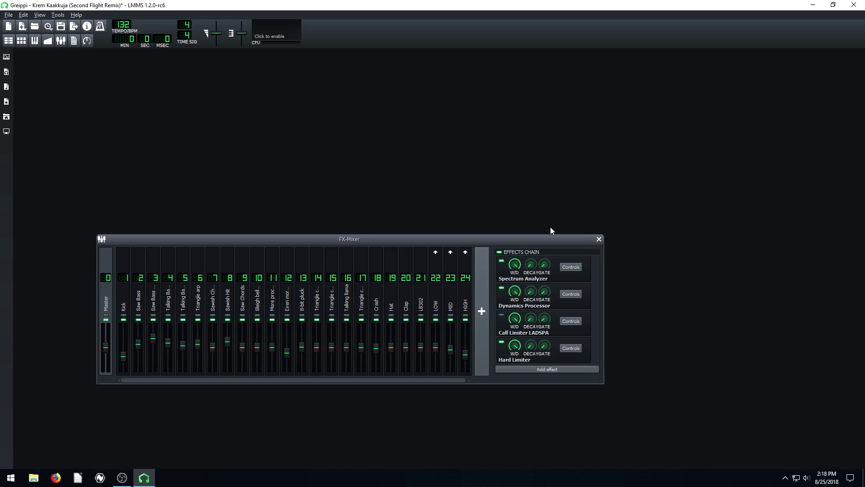
- Close the mixer, toggle the Song-Editor, and place the Beat+Bassline Editor beside it
{"action": "left_click", "coordinate": [599, 238]}
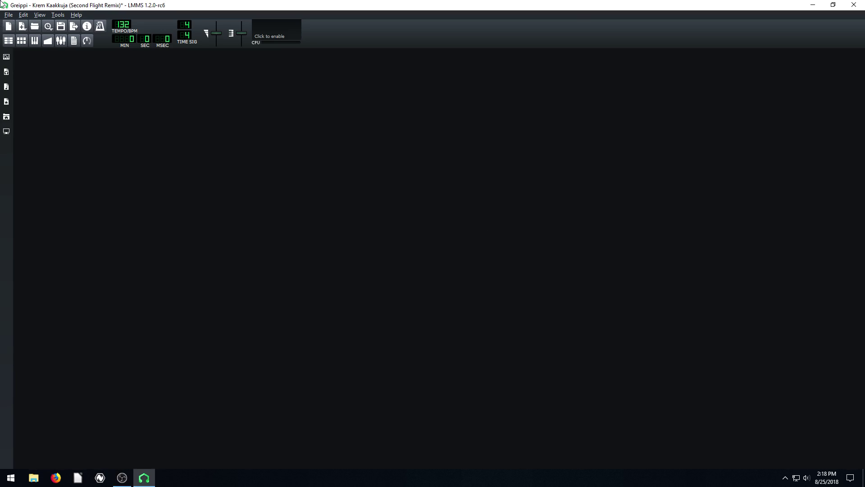
{"action": "left_click", "coordinate": [8, 40]}
{"action": "left_click", "coordinate": [8, 40]}
{"action": "left_click", "coordinate": [8, 41]}
{"action": "left_click", "coordinate": [21, 41]}
{"action": "left_click_drag", "start_coordinate": [196, 144], "coordinate": [511, 101]}
- Check and close Project Notes, Controller Rack and the beat editor, then centre the Song-Editor
{"action": "left_click", "coordinate": [75, 41]}
{"action": "left_click", "coordinate": [88, 41]}
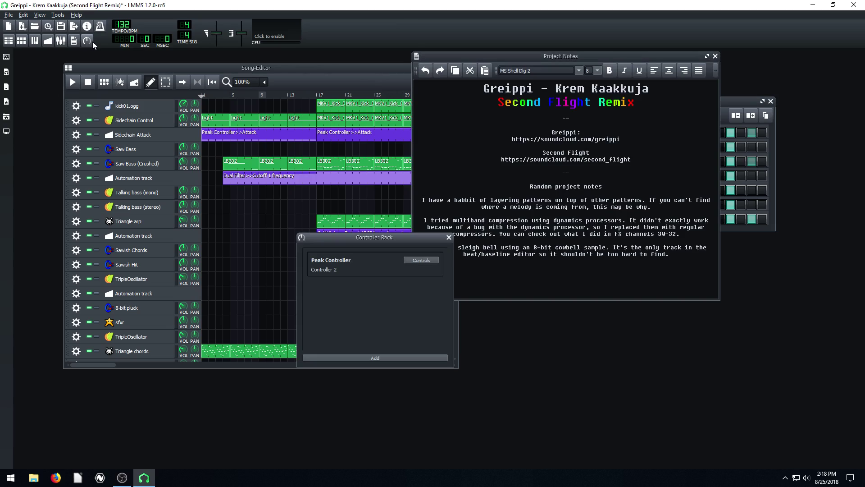
{"action": "left_click", "coordinate": [449, 237]}
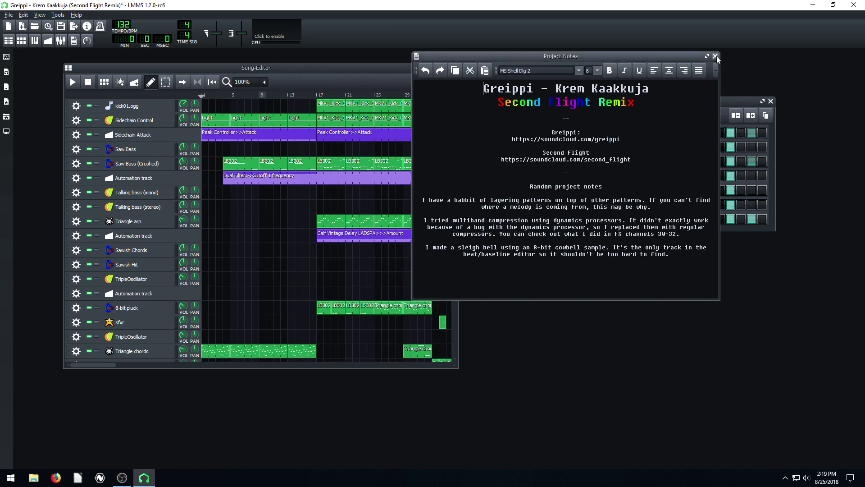
{"action": "left_click", "coordinate": [715, 56]}
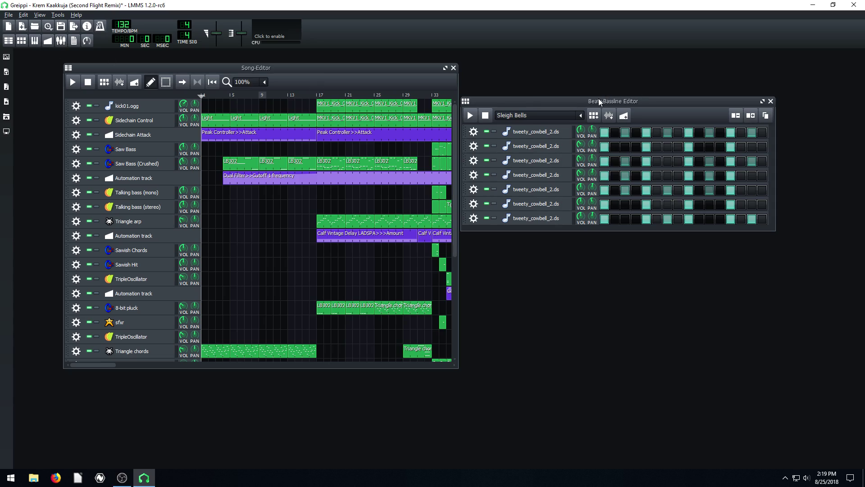
{"action": "left_click_drag", "start_coordinate": [600, 103], "coordinate": [634, 96]}
{"action": "left_click", "coordinate": [804, 94]}
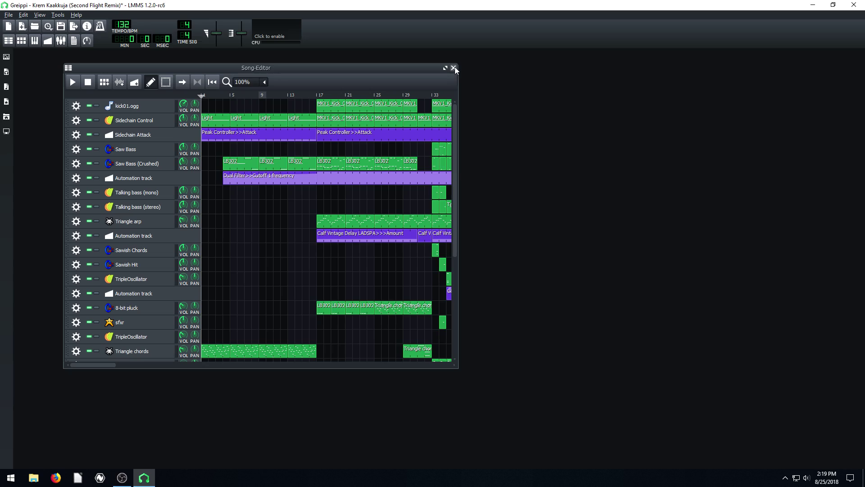
{"action": "left_click_drag", "start_coordinate": [243, 67], "coordinate": [402, 78]}
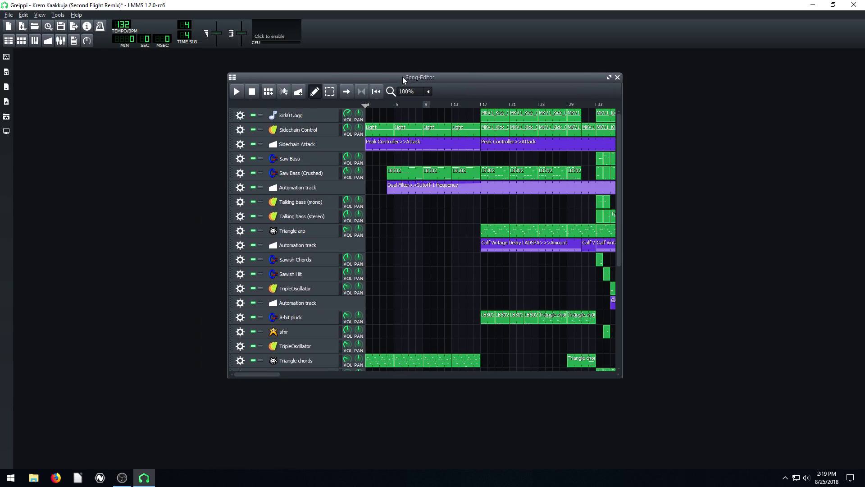
- Discard the demo for a new project, rearrange its default windows and list Instrument Plugins
{"action": "left_click", "coordinate": [8, 26]}
{"action": "left_click", "coordinate": [479, 247]}
{"action": "left_click_drag", "start_coordinate": [180, 198], "coordinate": [205, 205]}
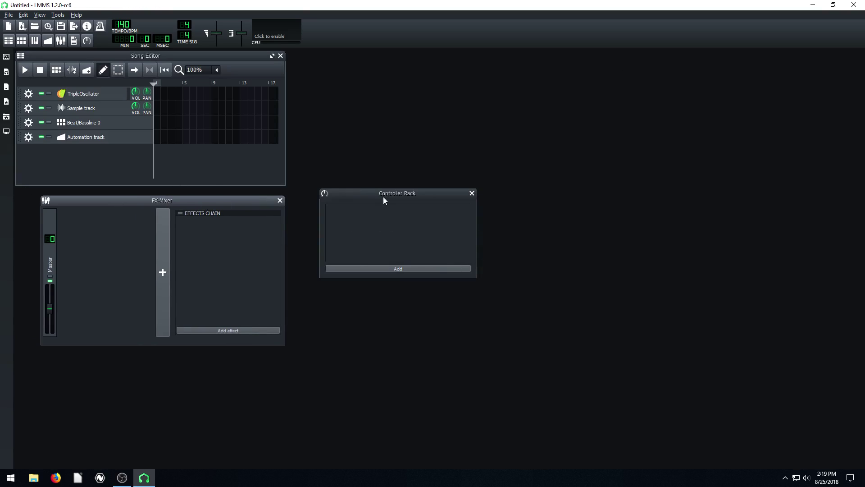
{"action": "left_click_drag", "start_coordinate": [379, 195], "coordinate": [339, 118]}
{"action": "left_click_drag", "start_coordinate": [203, 59], "coordinate": [512, 248]}
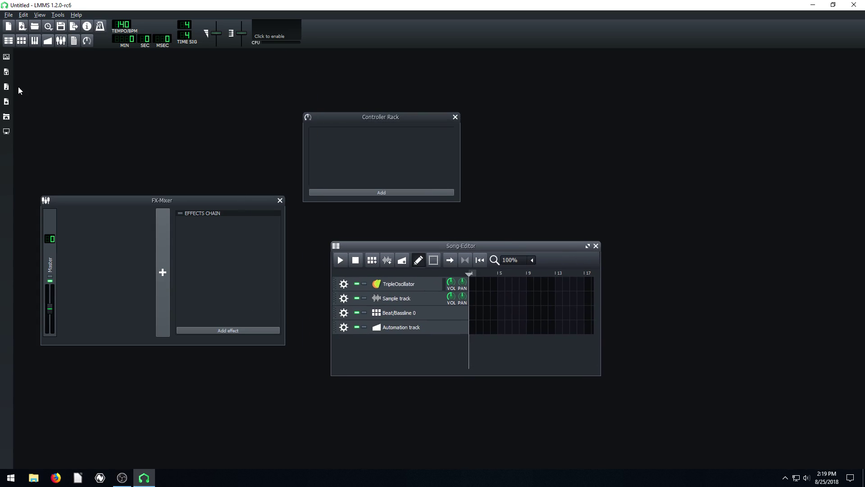
{"action": "left_click", "coordinate": [6, 57]}
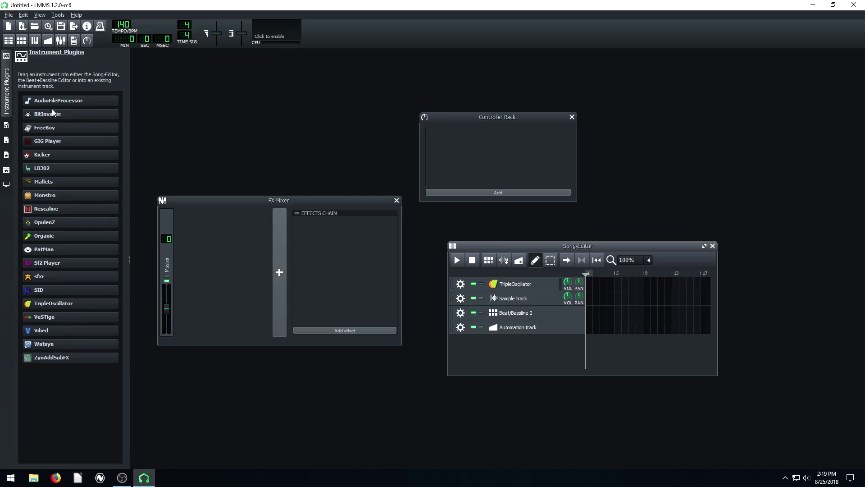
- Add BitInvader and FreeBoy tracks to the Song-Editor, repositioning and enlarging the editor windows
{"action": "left_click_drag", "start_coordinate": [258, 195], "coordinate": [259, 227]}
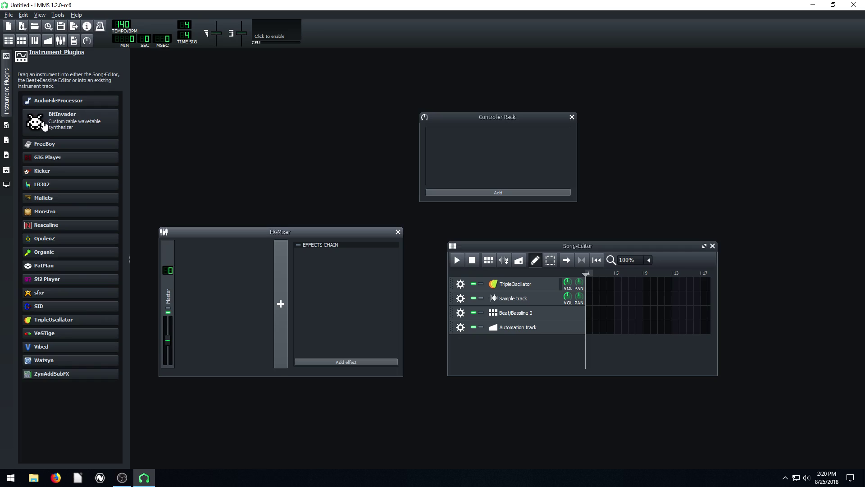
{"action": "left_click_drag", "start_coordinate": [37, 124], "coordinate": [487, 348]}
{"action": "left_click_drag", "start_coordinate": [512, 246], "coordinate": [222, 68]}
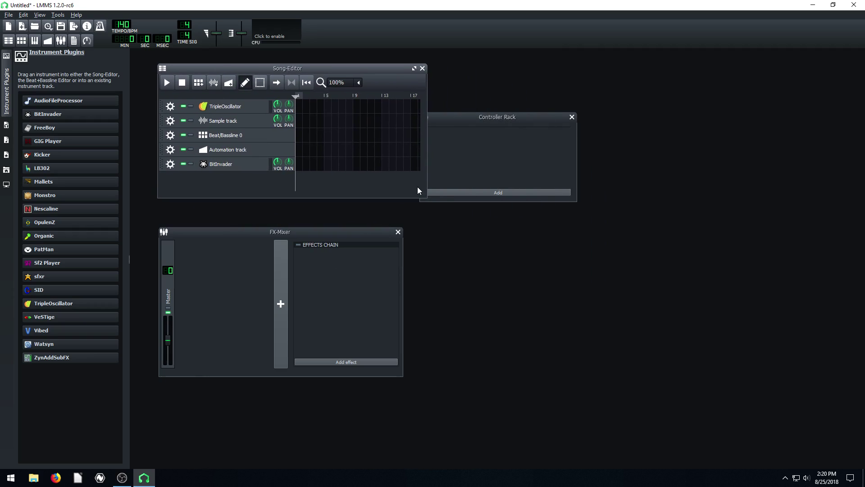
{"action": "left_click_drag", "start_coordinate": [464, 118], "coordinate": [620, 237]}
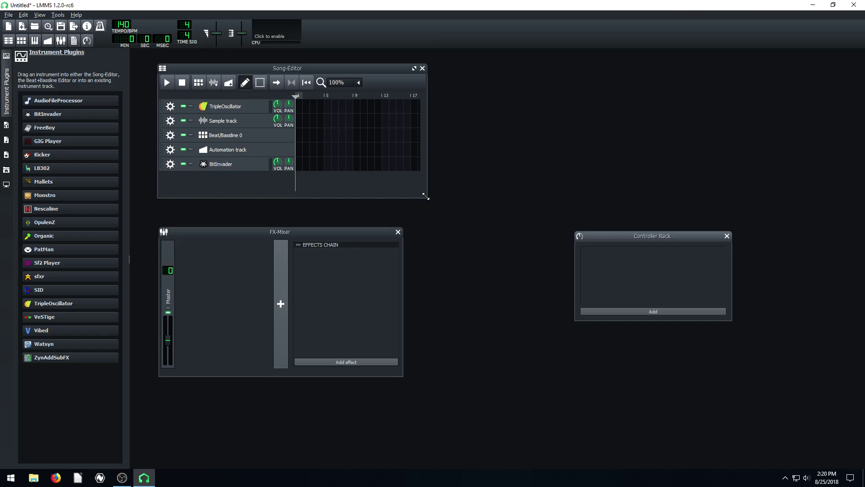
{"action": "left_click_drag", "start_coordinate": [426, 196], "coordinate": [680, 261]}
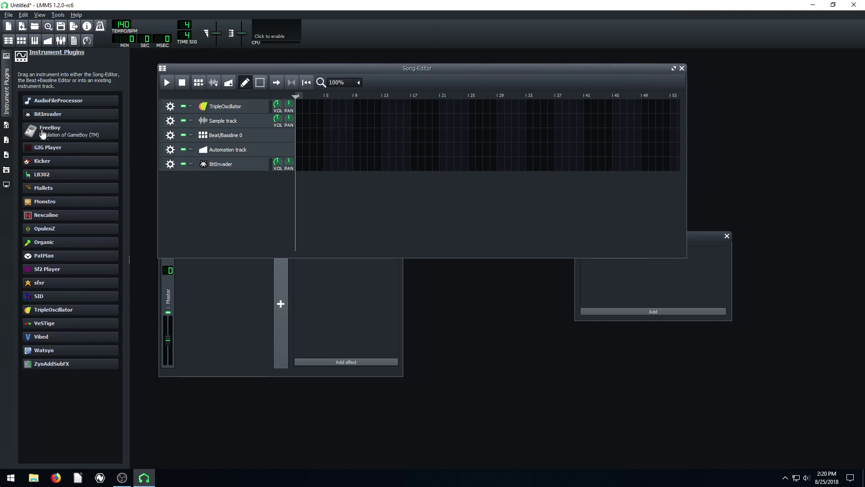
{"action": "mouse_move", "coordinate": [38, 135]}
{"action": "left_click_drag", "start_coordinate": [37, 135], "coordinate": [220, 204]}
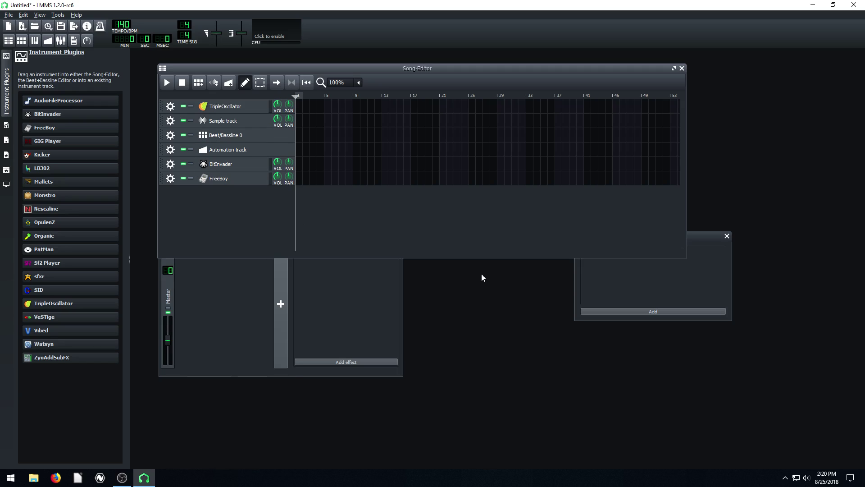
- Add a second Kicker and a BitInvader to the Beat+Bassline Editor, then move it lower right
{"action": "left_click", "coordinate": [21, 40]}
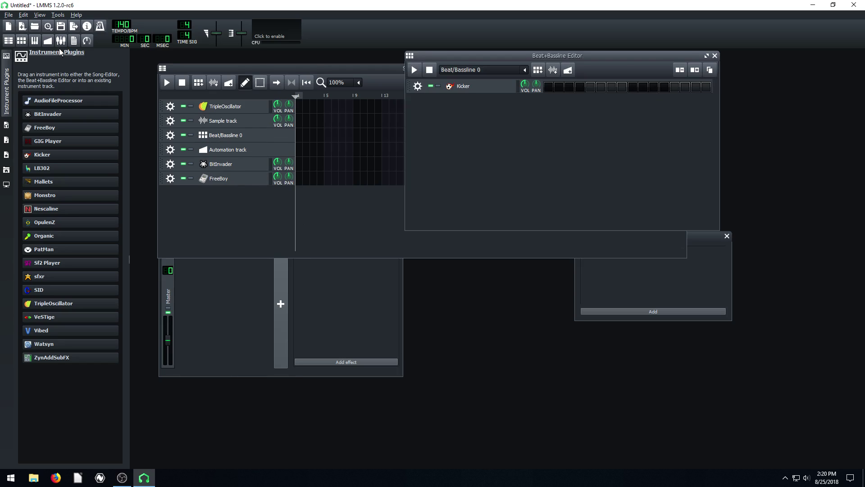
{"action": "left_click_drag", "start_coordinate": [551, 57], "coordinate": [492, 203]}
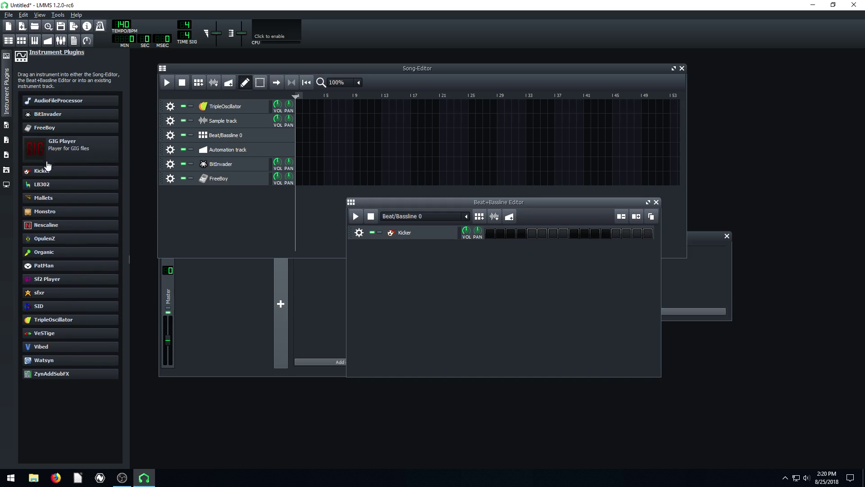
{"action": "mouse_move", "coordinate": [56, 164]}
{"action": "left_click_drag", "start_coordinate": [56, 164], "coordinate": [397, 274]}
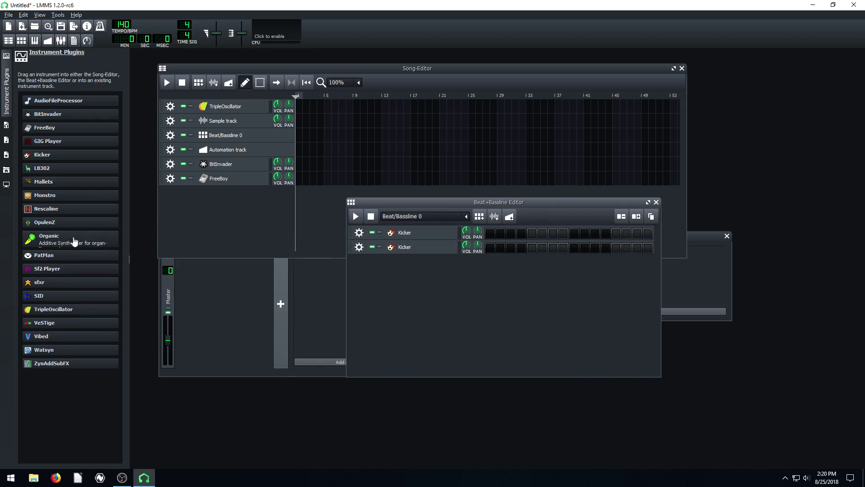
{"action": "mouse_move", "coordinate": [41, 124]}
{"action": "left_click_drag", "start_coordinate": [39, 124], "coordinate": [382, 278]}
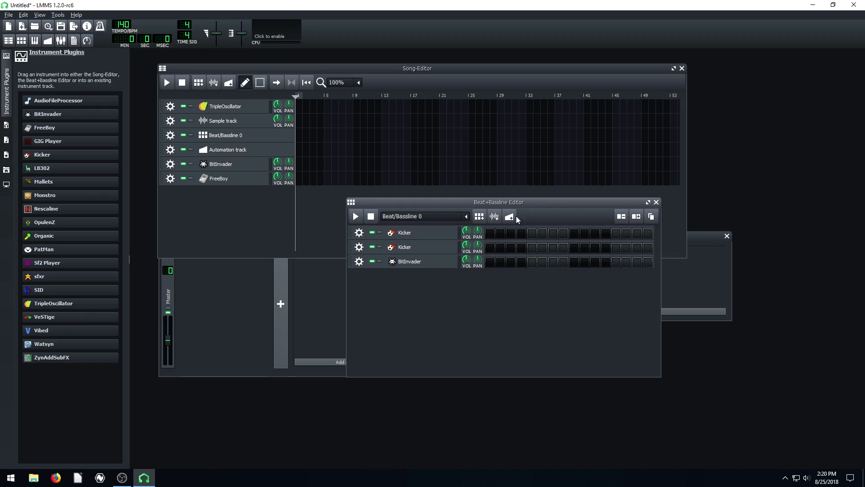
{"action": "left_click_drag", "start_coordinate": [485, 202], "coordinate": [507, 202]}
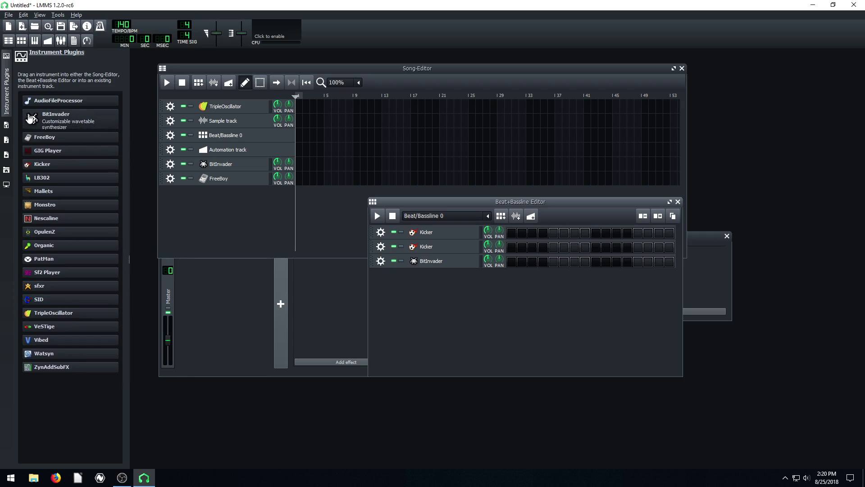
{"action": "mouse_move", "coordinate": [42, 142]}
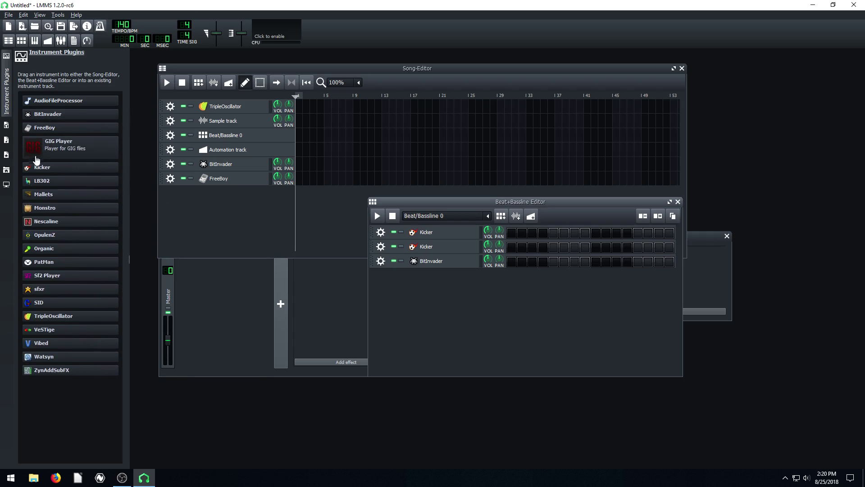
{"action": "left_click_drag", "start_coordinate": [462, 202], "coordinate": [604, 238]}
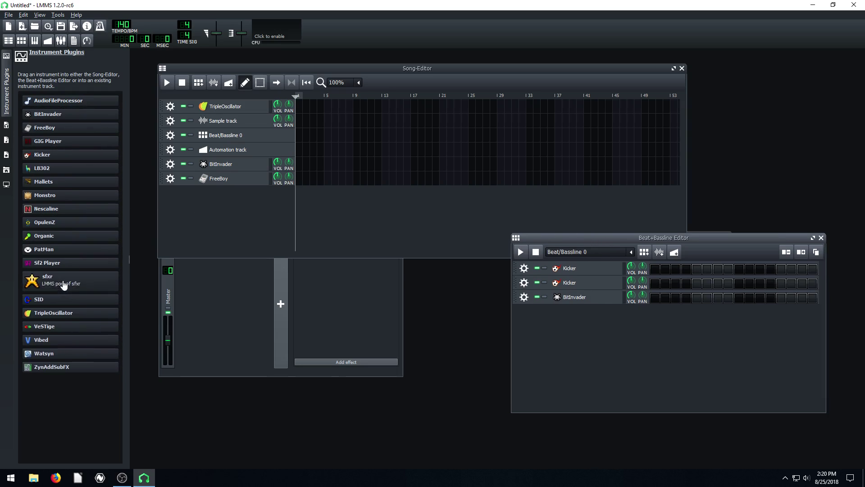
- In My Projects, peek into Skiessi and templates and collapse demos, leaving all folders closed
{"action": "mouse_move", "coordinate": [31, 150]}
{"action": "left_click", "coordinate": [6, 125]}
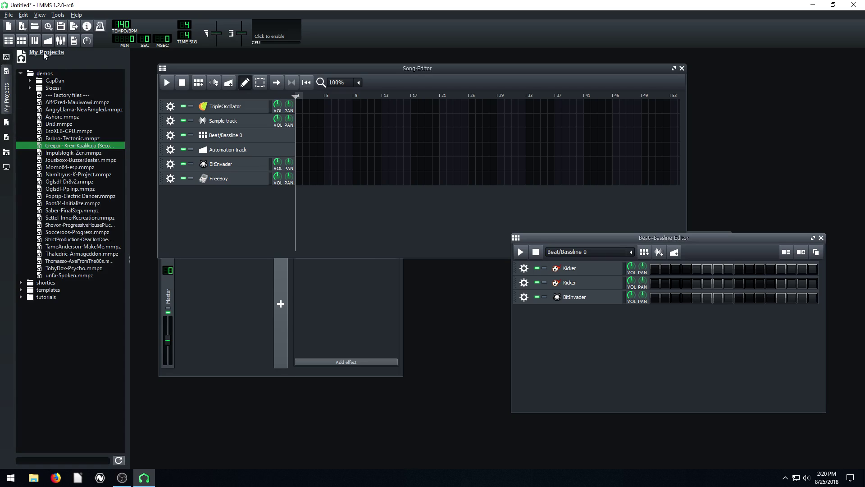
{"action": "left_click", "coordinate": [30, 87]}
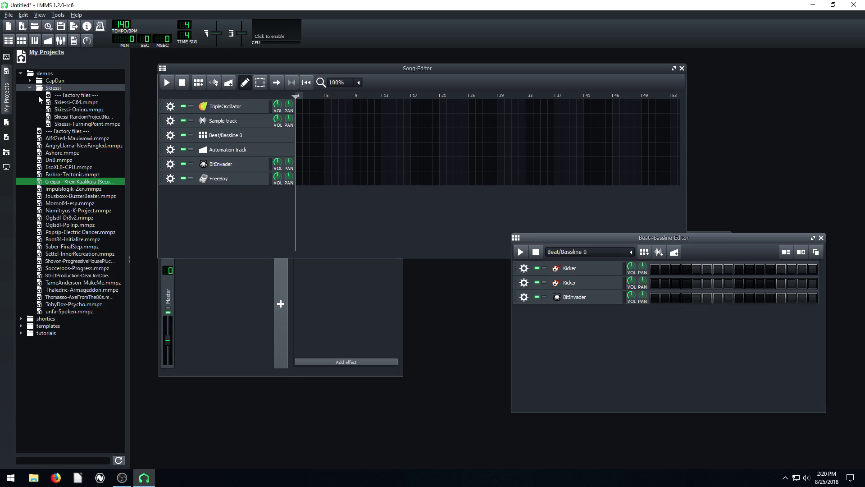
{"action": "left_click", "coordinate": [30, 88]}
{"action": "left_click", "coordinate": [20, 73]}
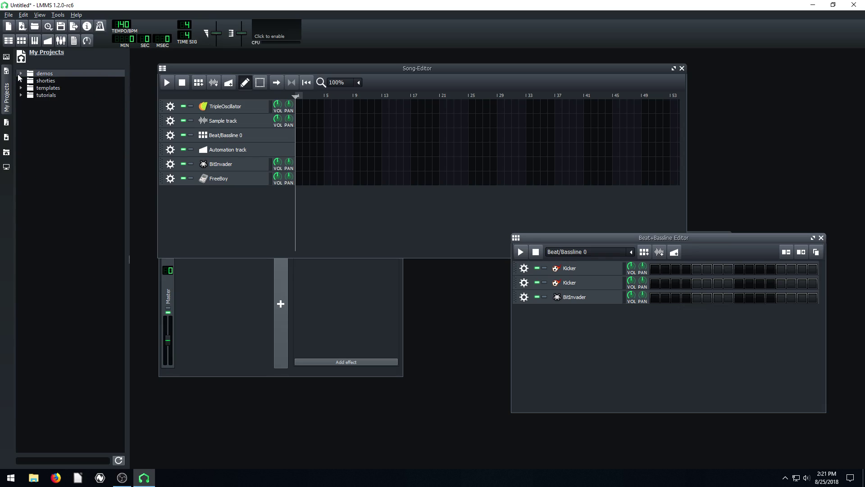
{"action": "left_click", "coordinate": [21, 88]}
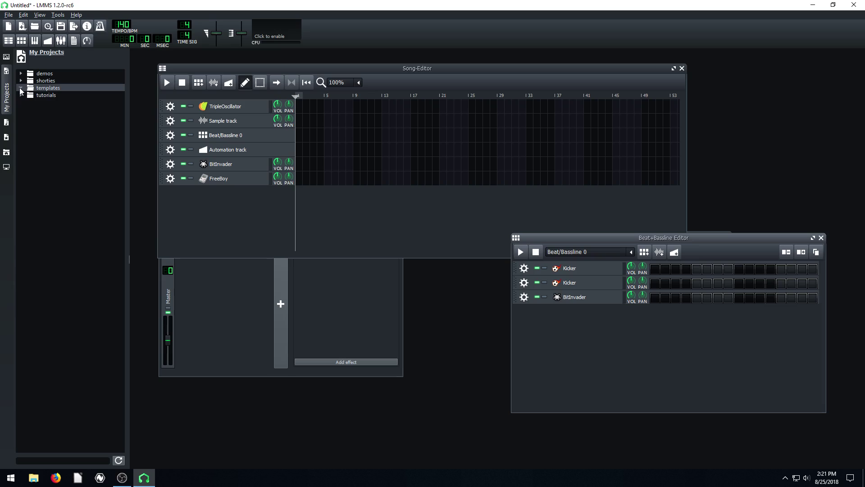
{"action": "left_click", "coordinate": [20, 88]}
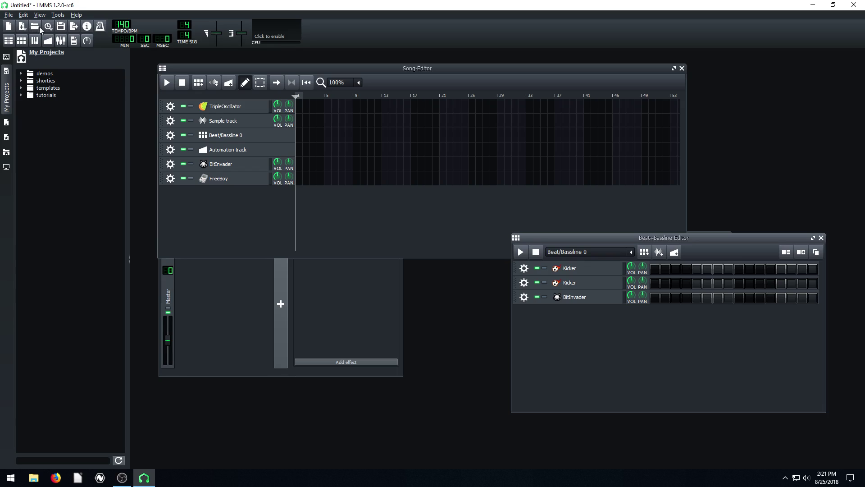
- Save the project as 'mysong'
{"action": "left_click", "coordinate": [60, 27]}
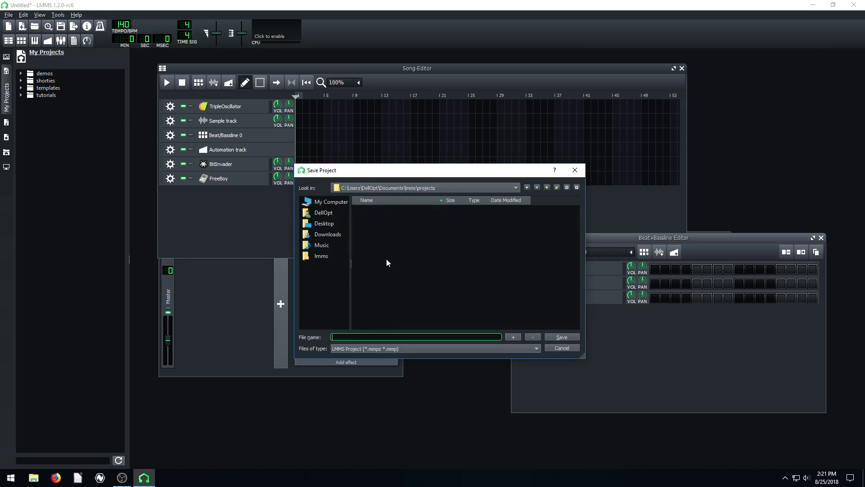
{"action": "type", "text": "mysong"}
{"action": "key", "text": "Return"}
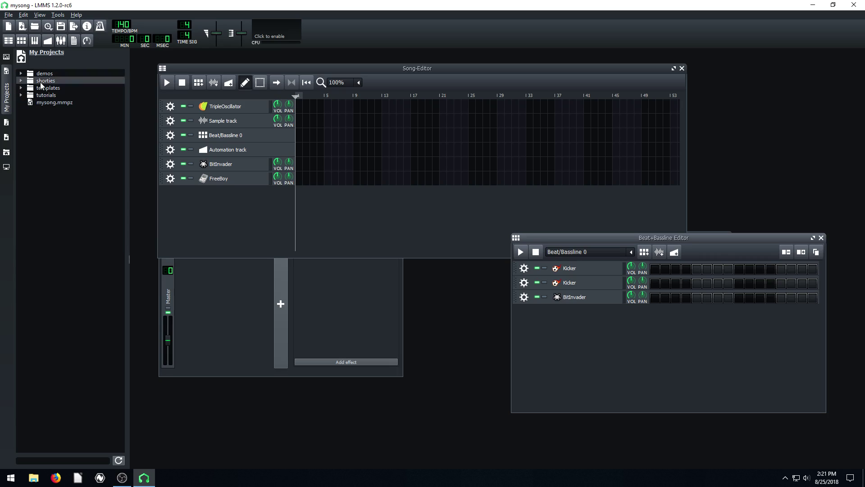
- Resave the project, then check the mysong.mmpz name in File > Save As and cancel
{"action": "left_click", "coordinate": [61, 28]}
{"action": "left_click", "coordinate": [8, 14]}
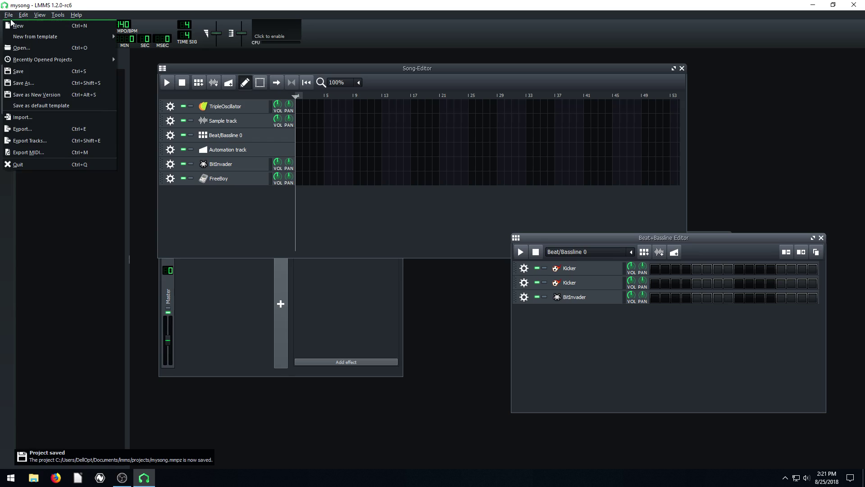
{"action": "left_click", "coordinate": [27, 82]}
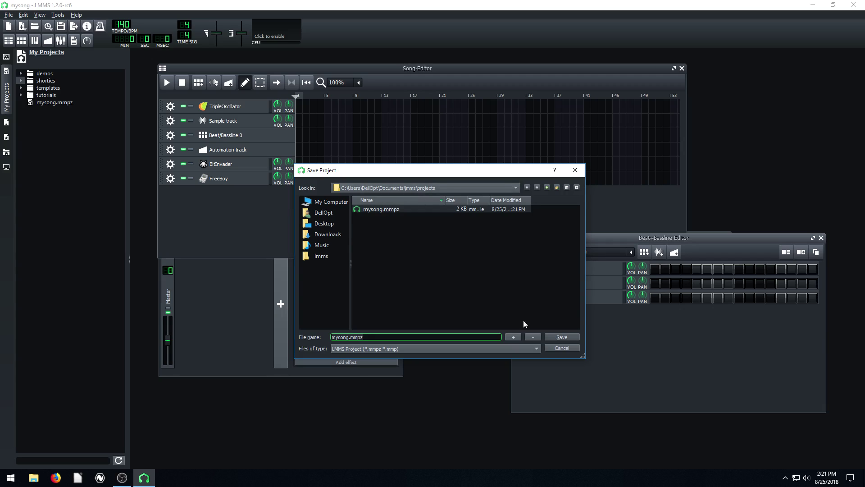
{"action": "left_click", "coordinate": [560, 351]}
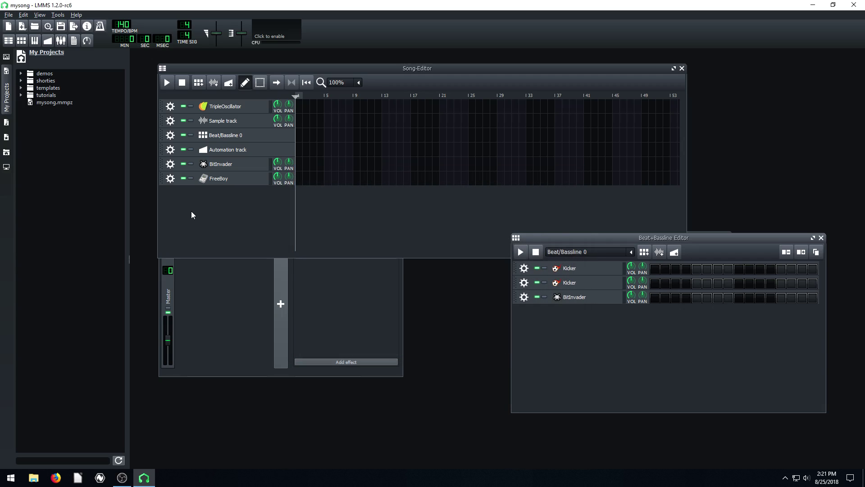
{"action": "left_click", "coordinate": [6, 171]}
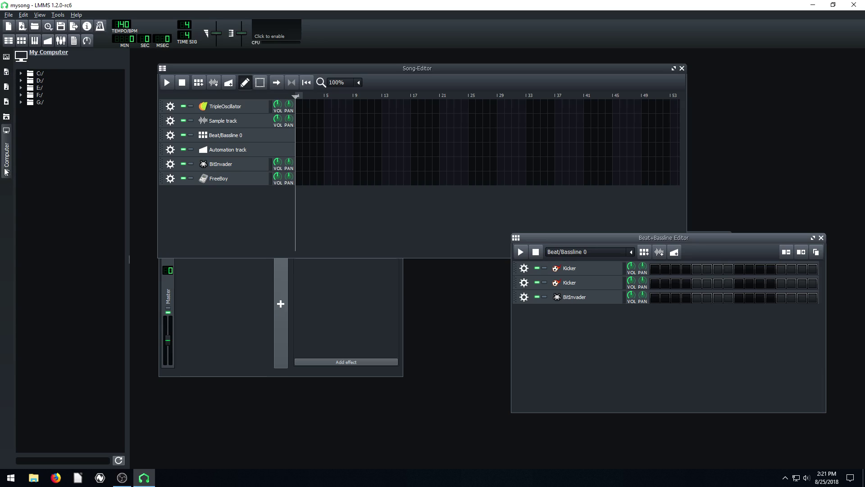
{"action": "left_click", "coordinate": [6, 117]}
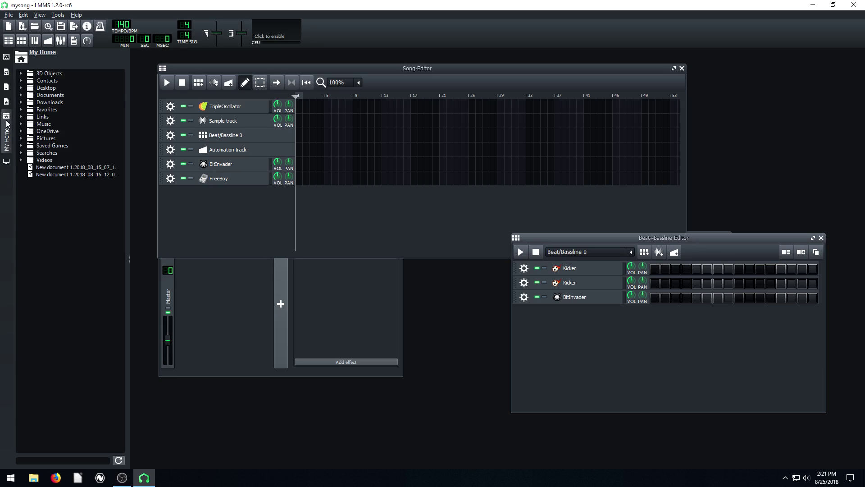
{"action": "double_click", "coordinate": [46, 95]}
{"action": "double_click", "coordinate": [52, 109]}
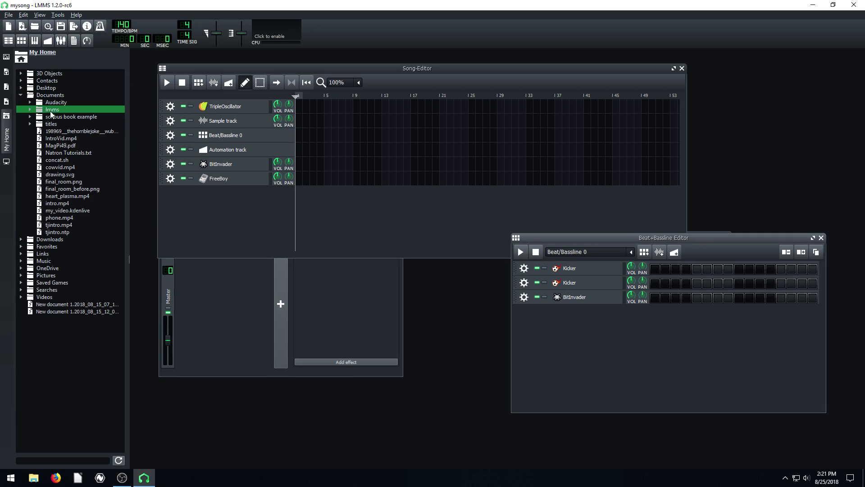
{"action": "left_click", "coordinate": [39, 131]}
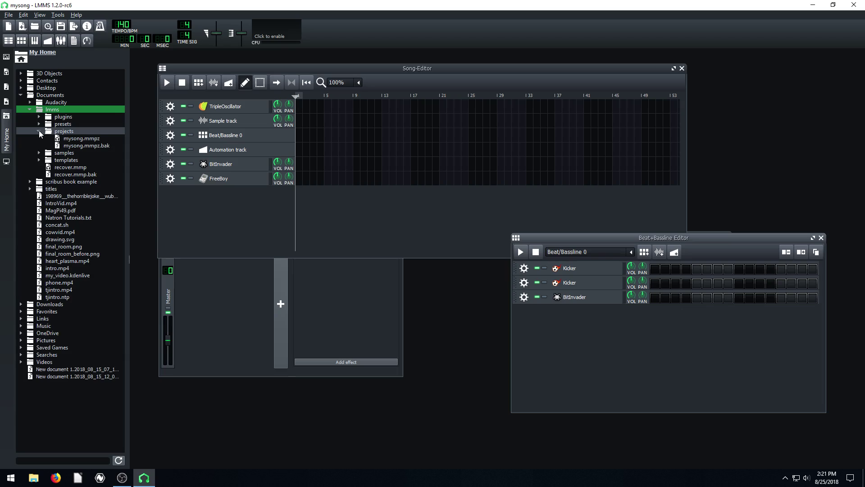
{"action": "double_click", "coordinate": [88, 140]}
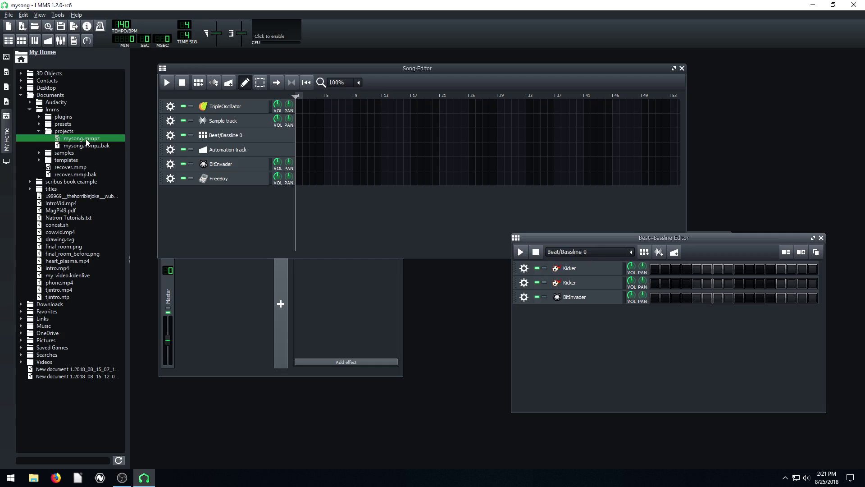
{"action": "left_click", "coordinate": [20, 95]}
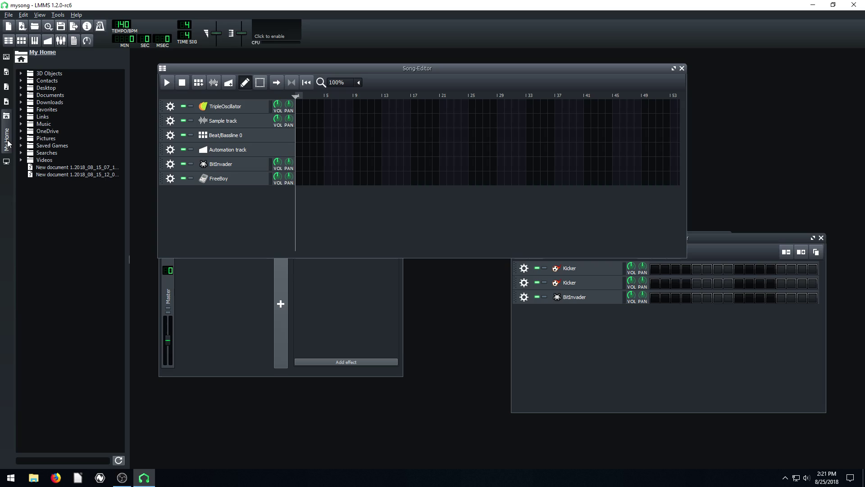
{"action": "left_click", "coordinate": [8, 162]}
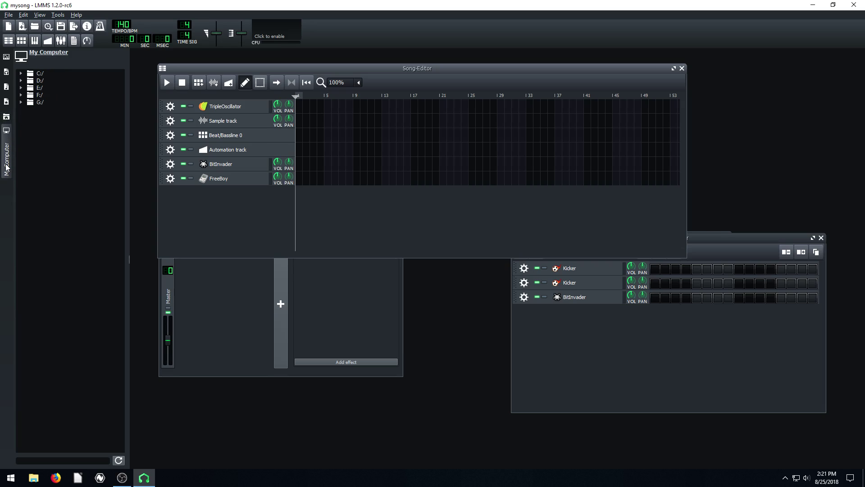
{"action": "left_click", "coordinate": [22, 74]}
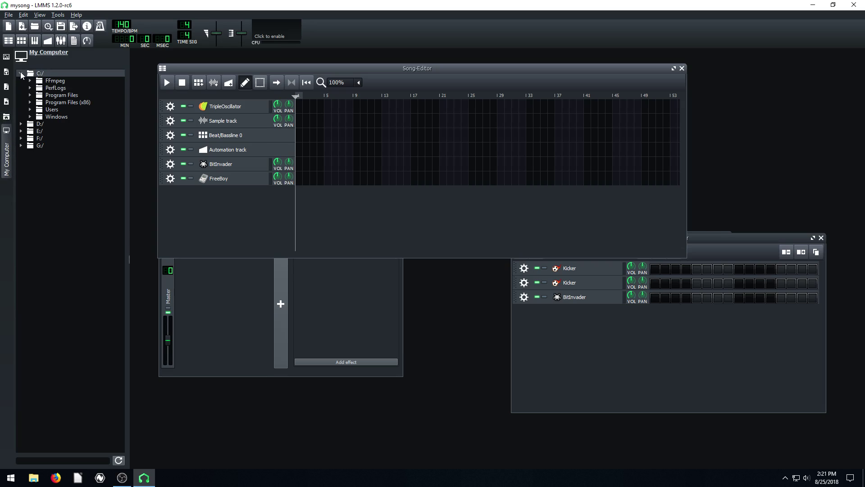
{"action": "left_click", "coordinate": [6, 118]}
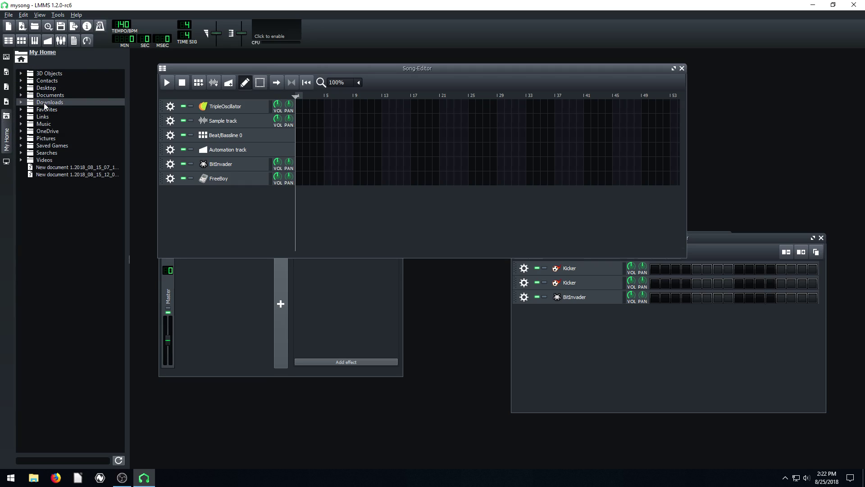
{"action": "left_click", "coordinate": [6, 87]}
- In the sample library, preview the briff01, tb303_01 and techno_synth01 bass loops
{"action": "left_click", "coordinate": [7, 72]}
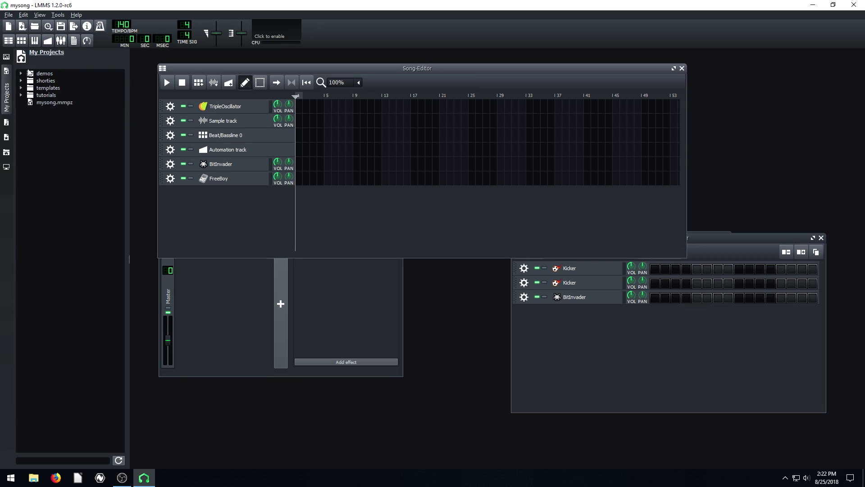
{"action": "left_click", "coordinate": [7, 121]}
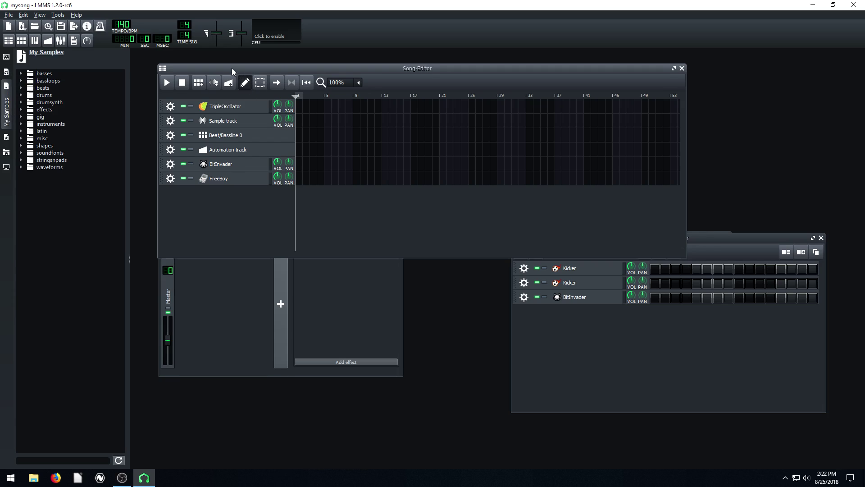
{"action": "left_click_drag", "start_coordinate": [231, 68], "coordinate": [260, 66]}
{"action": "left_click", "coordinate": [21, 80]}
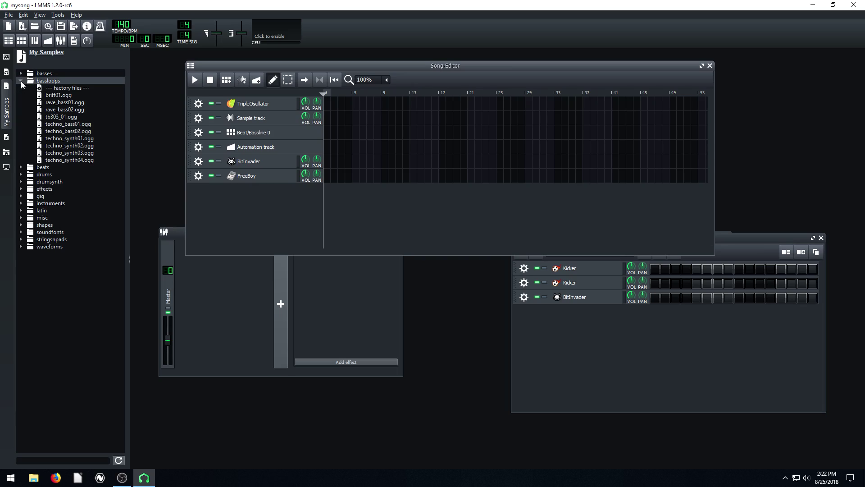
{"action": "left_click", "coordinate": [52, 97]}
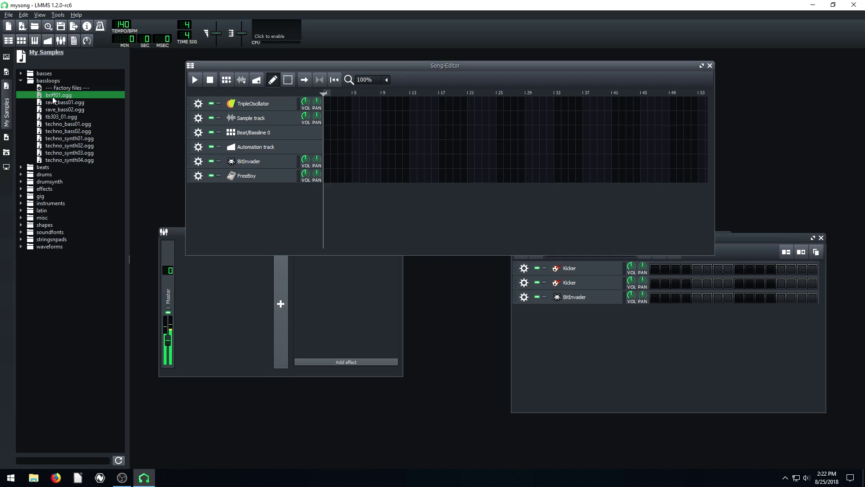
{"action": "left_click", "coordinate": [53, 117]}
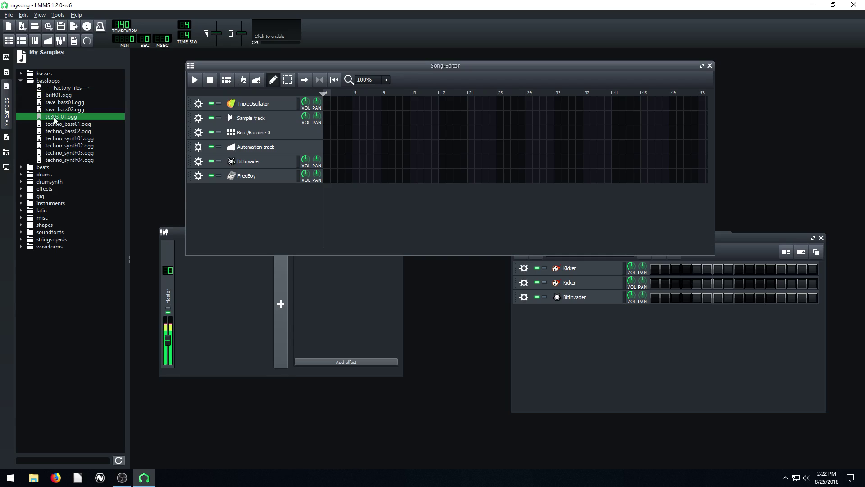
{"action": "left_click", "coordinate": [54, 139]}
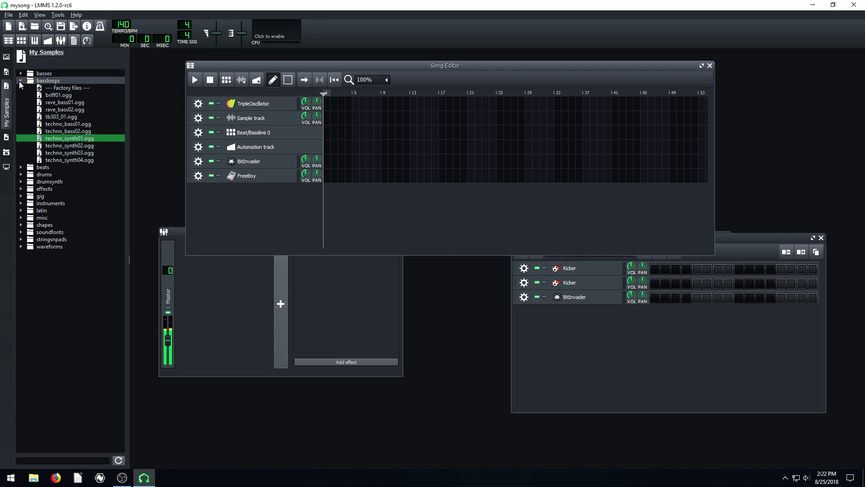
{"action": "left_click", "coordinate": [20, 80]}
- Preview bass_punch01, bass_hard01, bass_acid01, rave_bass02, rave_bass03 and synth_acid01 from the basses folder
{"action": "left_click", "coordinate": [20, 73]}
{"action": "left_click", "coordinate": [63, 124]}
{"action": "left_click", "coordinate": [61, 109]}
{"action": "left_click", "coordinate": [58, 95]}
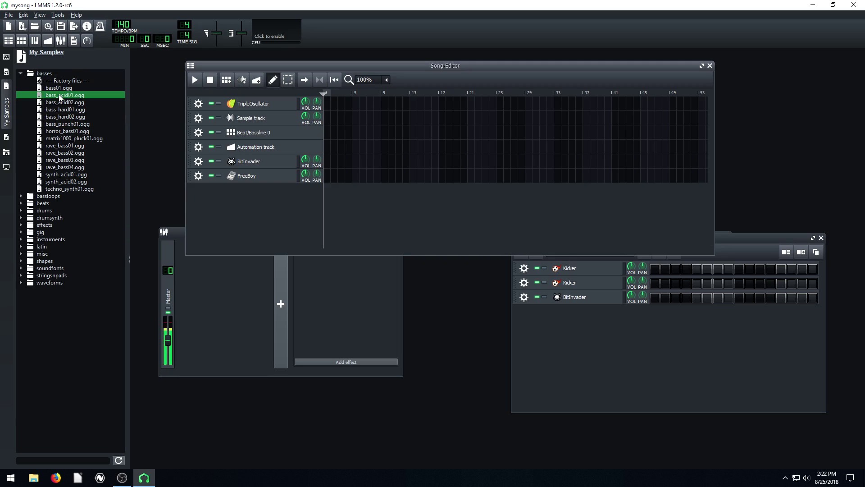
{"action": "left_click", "coordinate": [61, 153]}
{"action": "left_click", "coordinate": [62, 160]}
{"action": "left_click", "coordinate": [60, 175]}
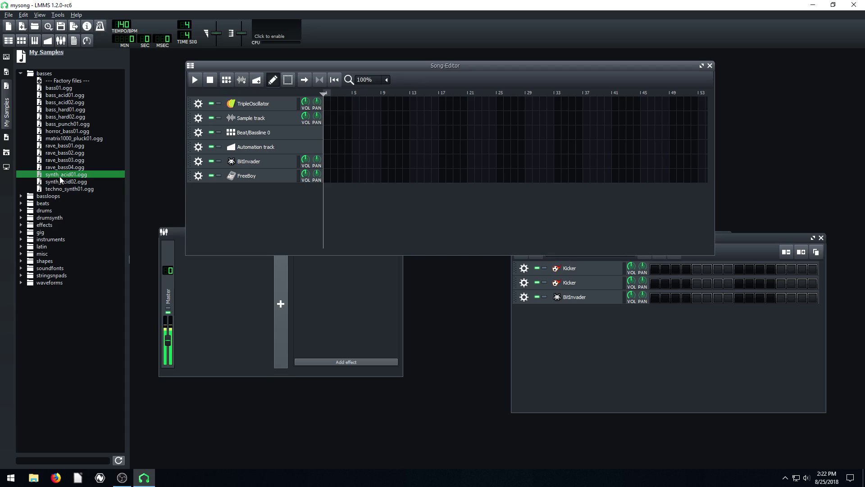
{"action": "left_click", "coordinate": [21, 73]}
- Preview drum samples including hihat_closed02, hihat_opened03 and kick02, ending on bassdrum01.ogg
{"action": "left_click", "coordinate": [21, 94]}
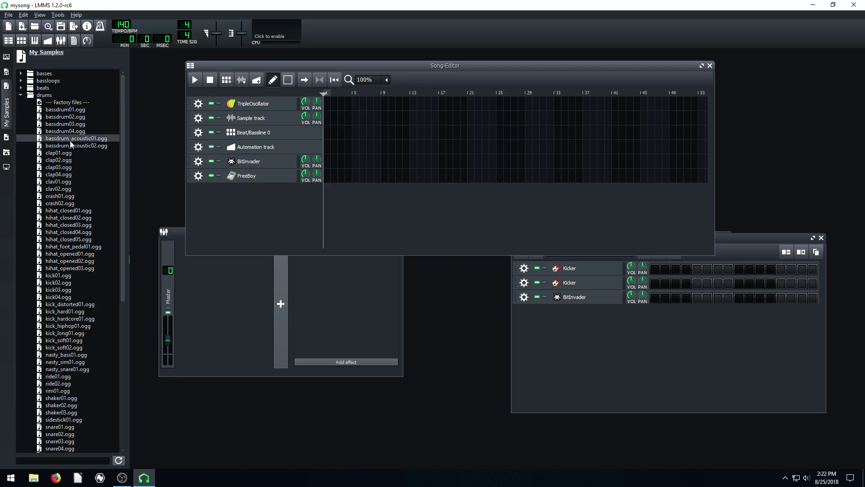
{"action": "left_click", "coordinate": [55, 130]}
{"action": "left_click", "coordinate": [57, 145]}
{"action": "left_click", "coordinate": [57, 167]}
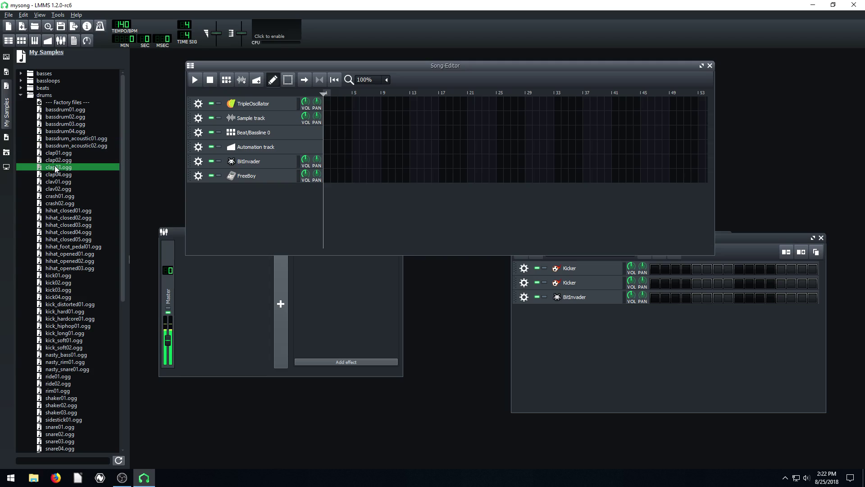
{"action": "left_click", "coordinate": [58, 217]}
{"action": "left_click", "coordinate": [56, 268]}
{"action": "left_click", "coordinate": [54, 282]}
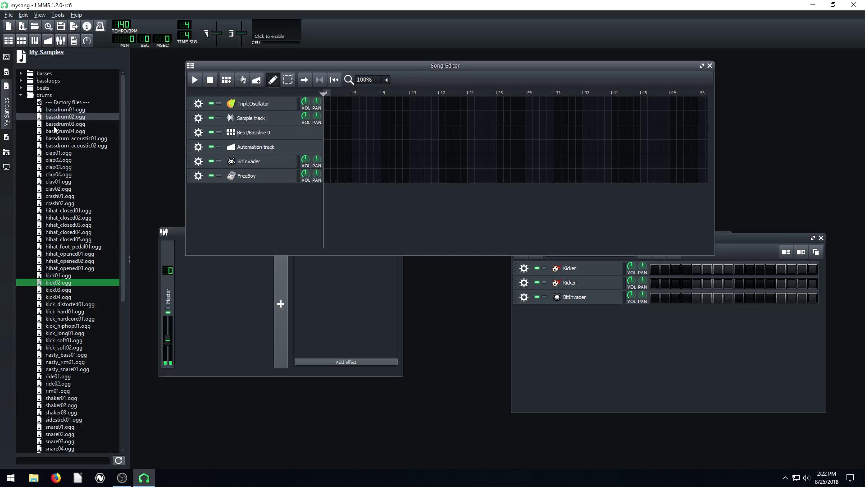
{"action": "left_click", "coordinate": [57, 110]}
- Drop bassdrum01.ogg from My Samples into the beat pattern and beneath FreeBoy in the Song-Editor
{"action": "left_click_drag", "start_coordinate": [58, 109], "coordinate": [593, 358]}
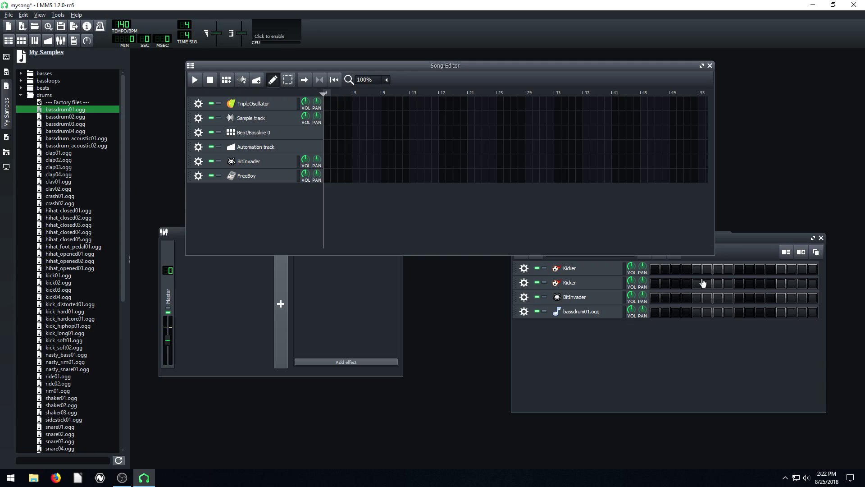
{"action": "left_click", "coordinate": [736, 245]}
{"action": "left_click_drag", "start_coordinate": [736, 246], "coordinate": [649, 220]}
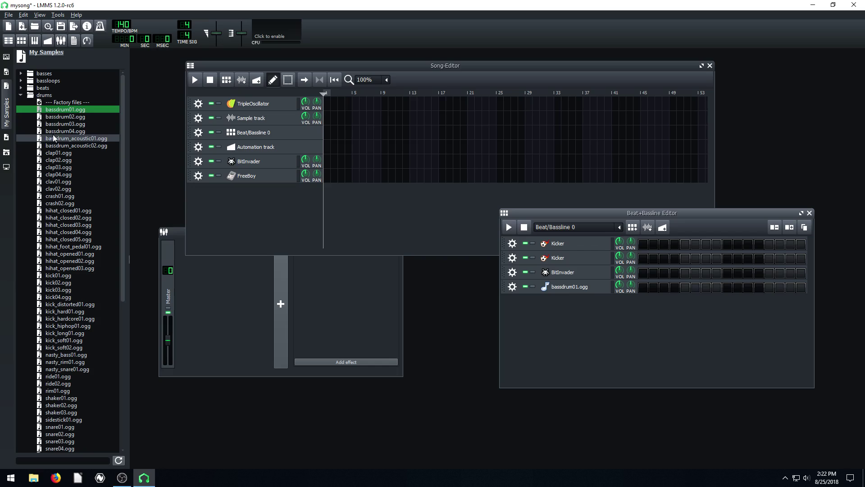
{"action": "left_click_drag", "start_coordinate": [50, 114], "coordinate": [243, 208]}
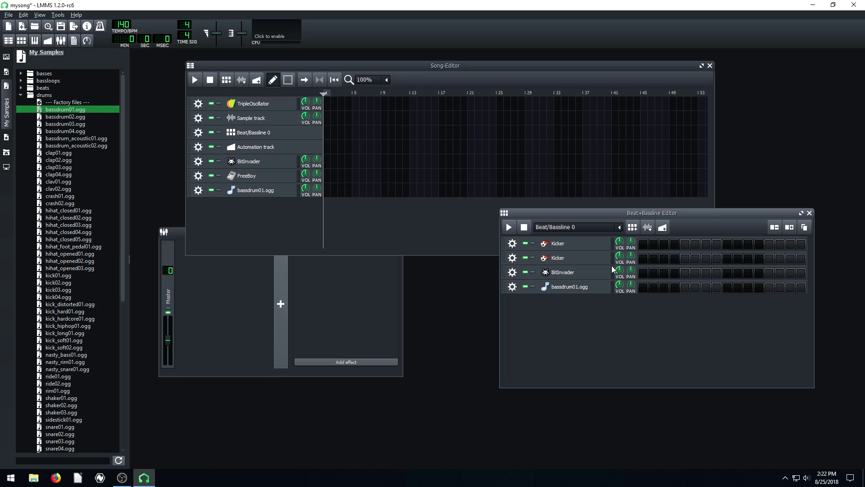
{"action": "left_click_drag", "start_coordinate": [618, 212], "coordinate": [643, 258]}
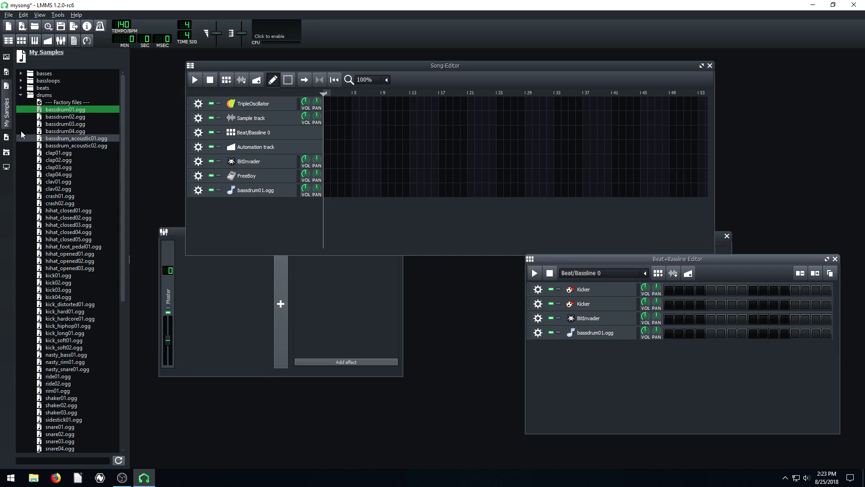
- Collapse drums and preview church_organ04, steel_guitar01 and piano01 from the instruments sample folder
{"action": "left_click", "coordinate": [21, 95]}
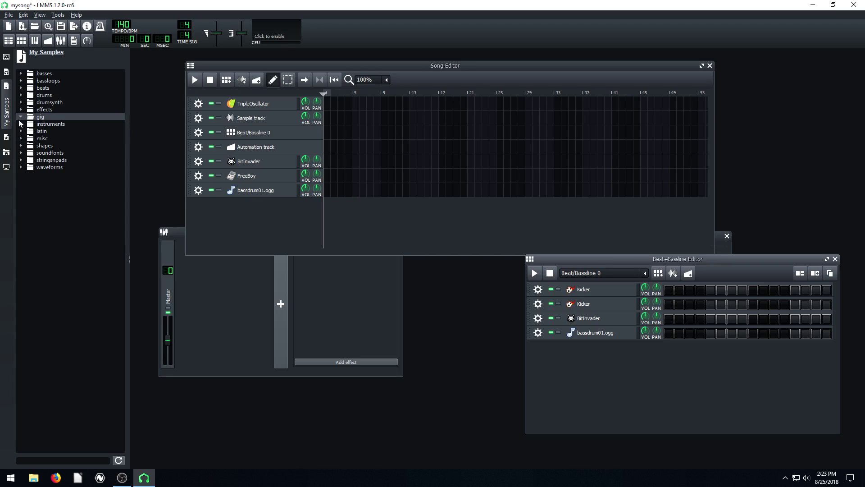
{"action": "left_click", "coordinate": [20, 124]}
{"action": "left_click", "coordinate": [67, 180]}
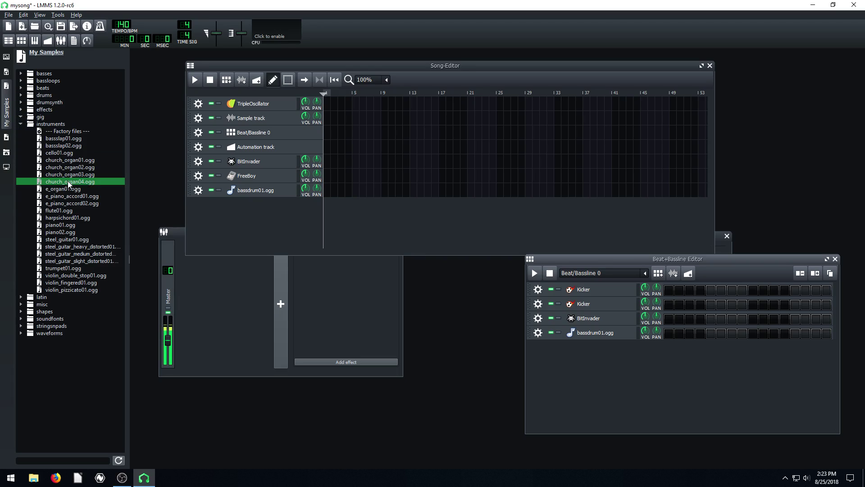
{"action": "left_click", "coordinate": [68, 239]}
{"action": "left_click", "coordinate": [62, 225]}
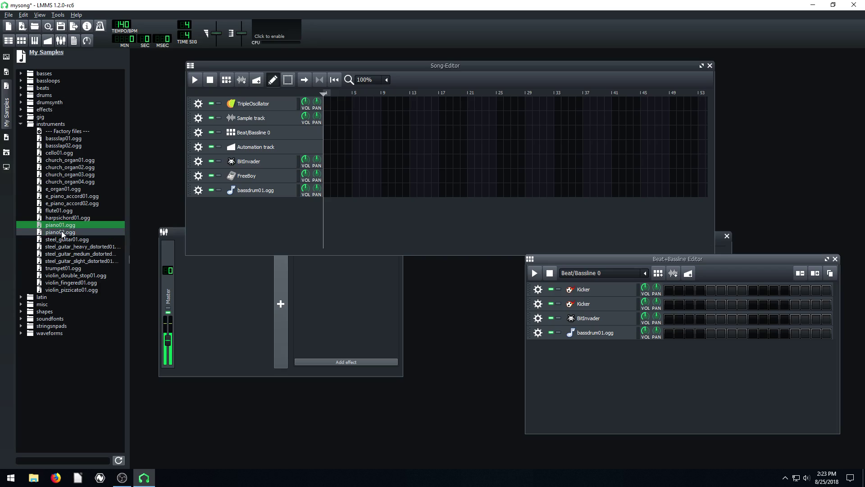
{"action": "left_click", "coordinate": [20, 123]}
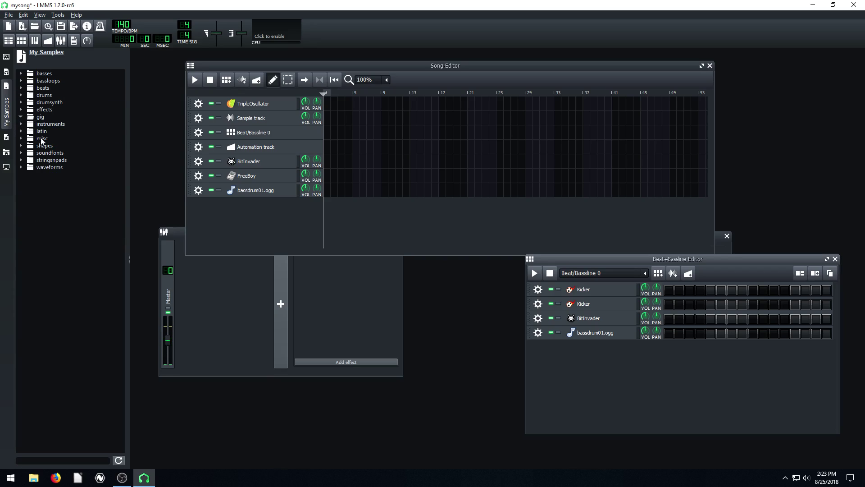
- Preview breath01.ogg and buzz!.ogg in the misc sample folder, then collapse it
{"action": "left_click", "coordinate": [20, 138]}
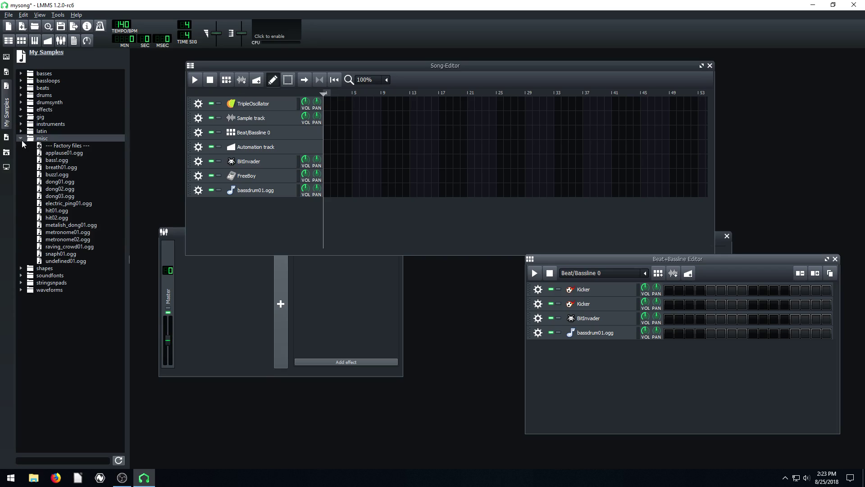
{"action": "left_click", "coordinate": [54, 169]}
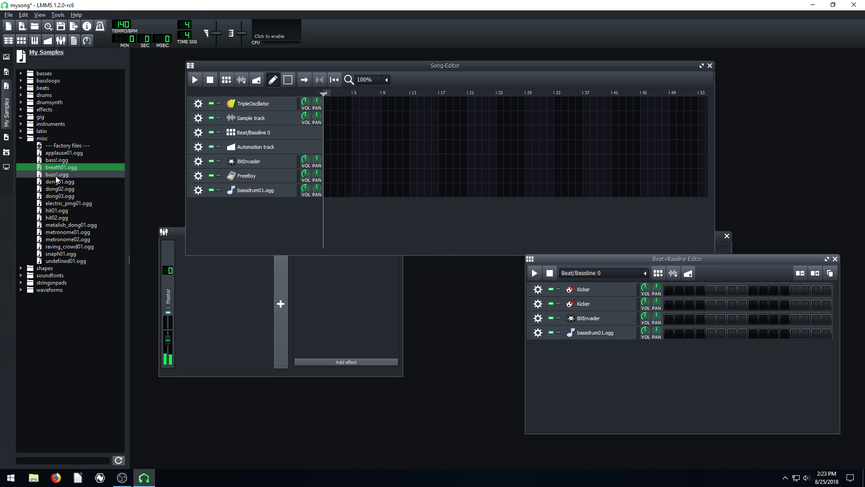
{"action": "left_click", "coordinate": [56, 171]}
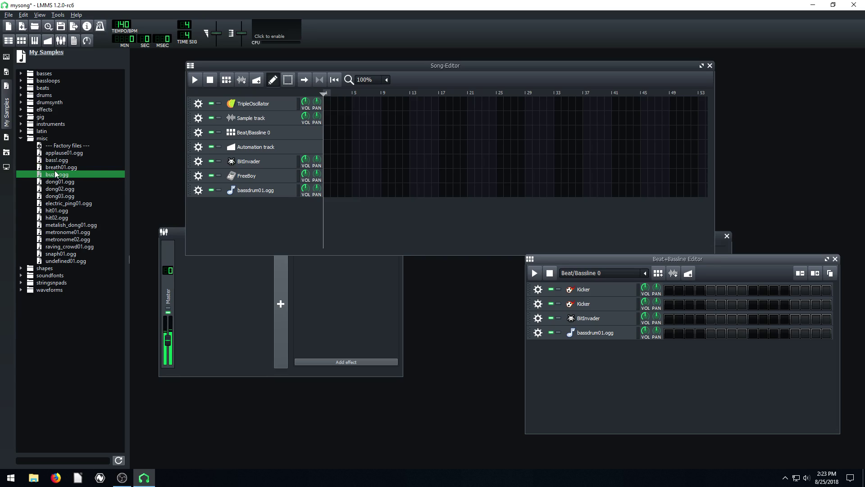
{"action": "left_click", "coordinate": [53, 168]}
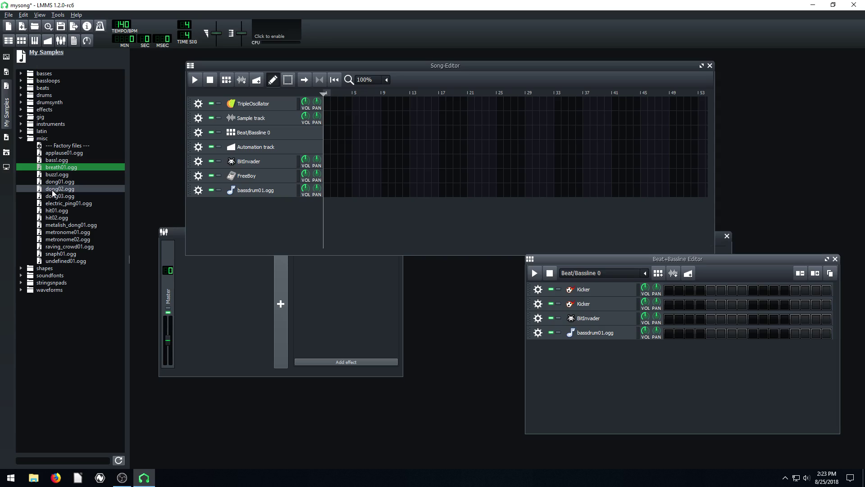
{"action": "left_click", "coordinate": [21, 139]}
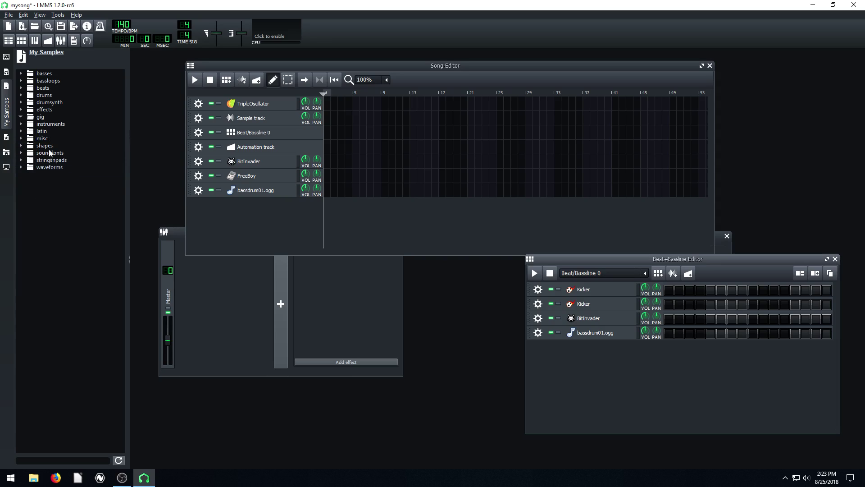
{"action": "double_click", "coordinate": [42, 138]}
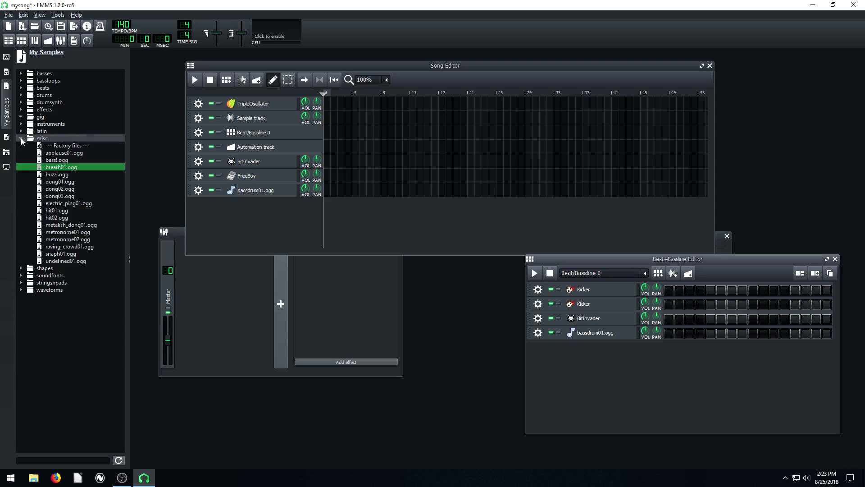
{"action": "left_click", "coordinate": [20, 138]}
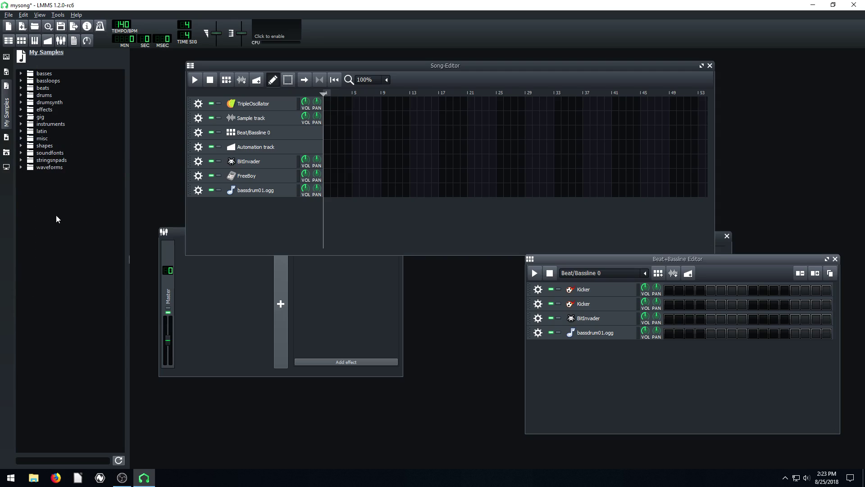
- Switch the sidebar to My Presets, ending with the Kicker preset folder expanded
{"action": "left_click", "coordinate": [6, 138]}
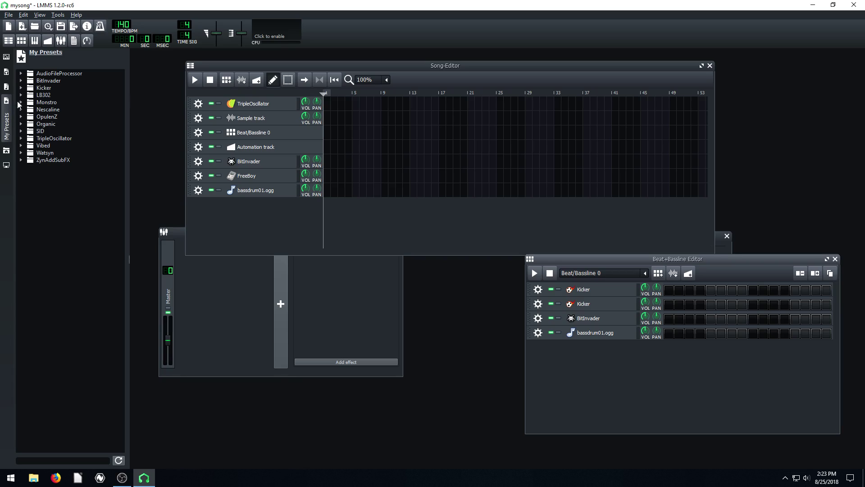
{"action": "left_click", "coordinate": [20, 81]}
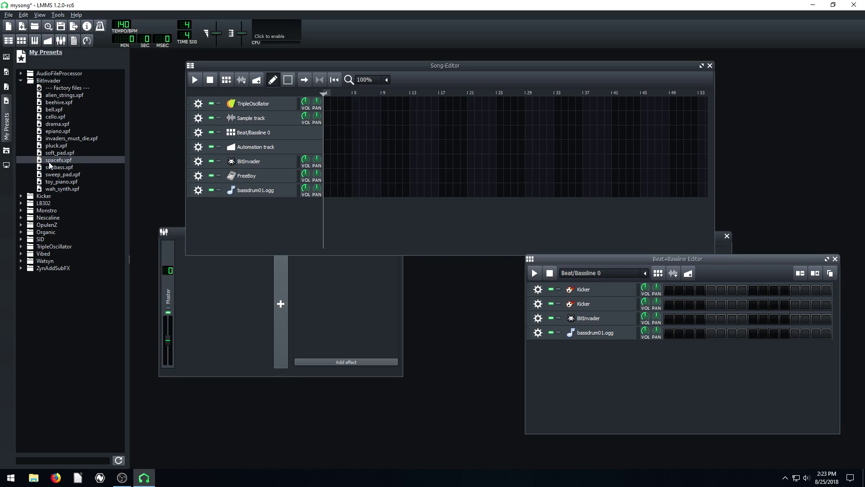
{"action": "left_click", "coordinate": [6, 58]}
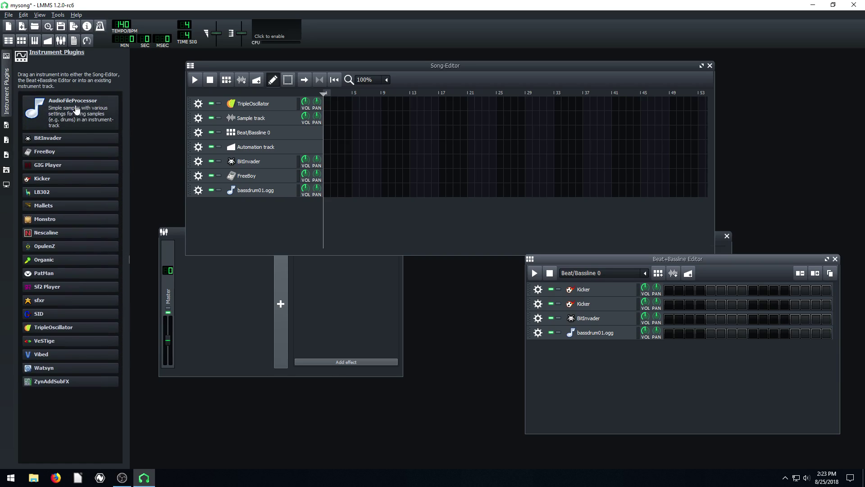
{"action": "mouse_move", "coordinate": [66, 133]}
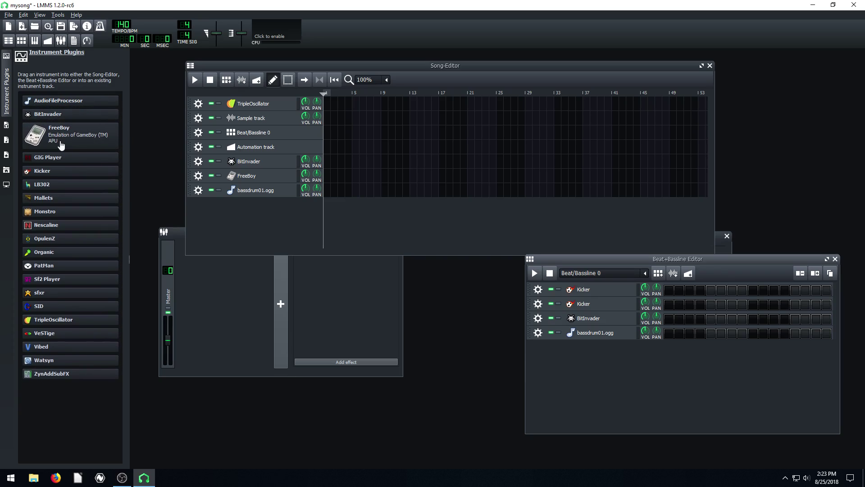
{"action": "left_click", "coordinate": [7, 141]}
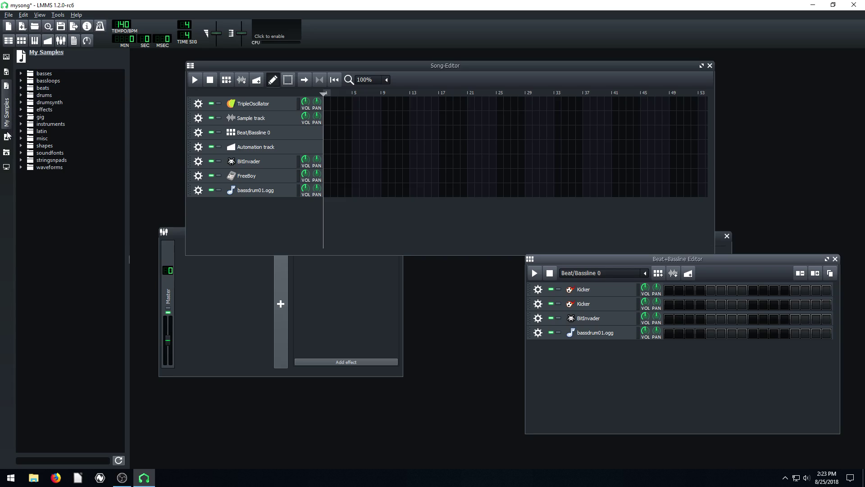
{"action": "left_click", "coordinate": [6, 137]}
{"action": "left_click", "coordinate": [21, 80]}
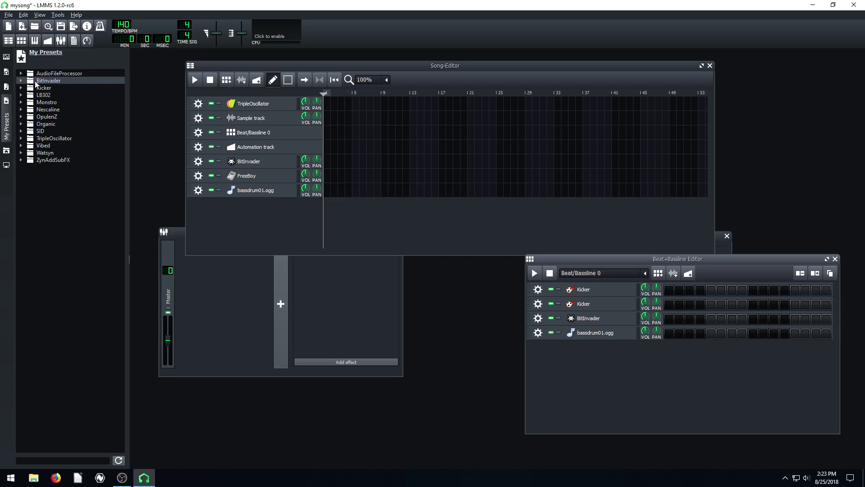
{"action": "left_click", "coordinate": [42, 82]}
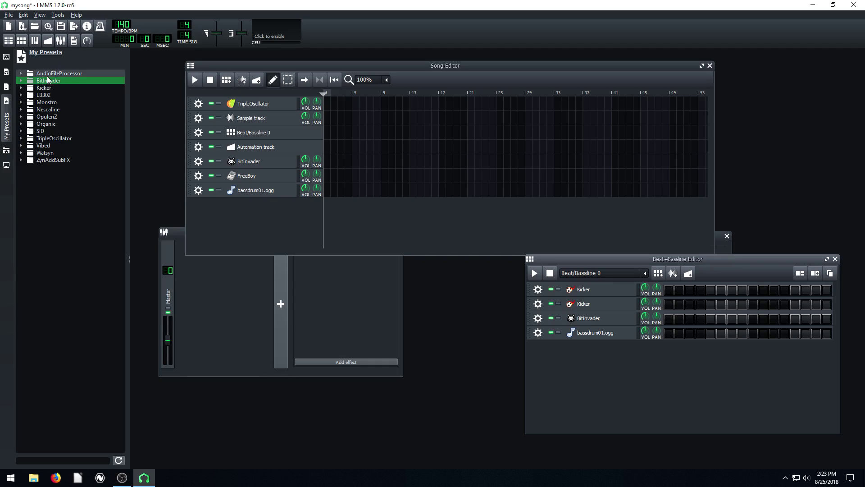
{"action": "left_click", "coordinate": [19, 87]}
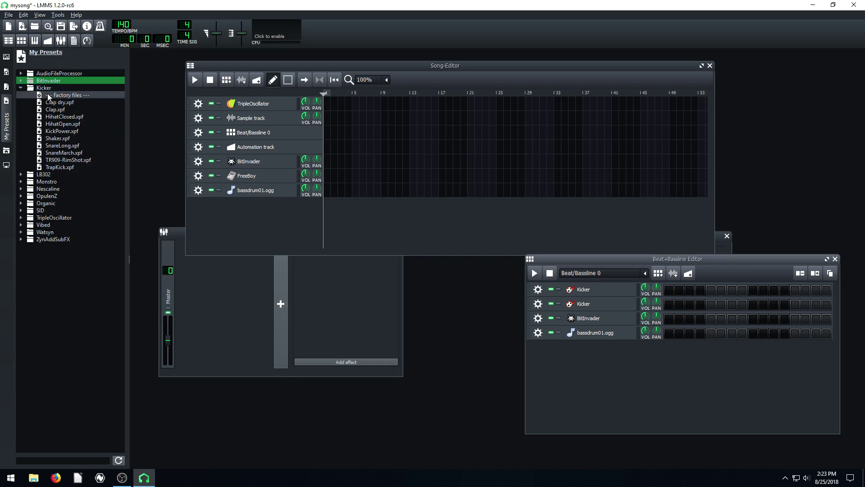
{"action": "left_click", "coordinate": [6, 57]}
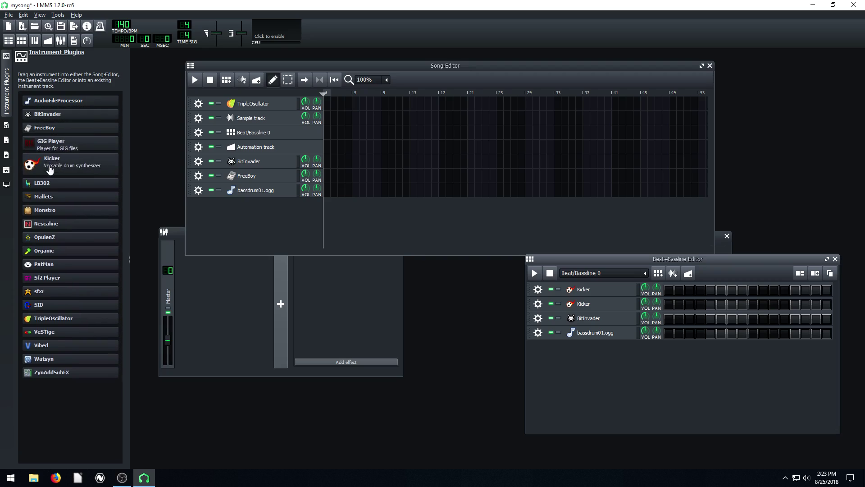
{"action": "left_click", "coordinate": [6, 154]}
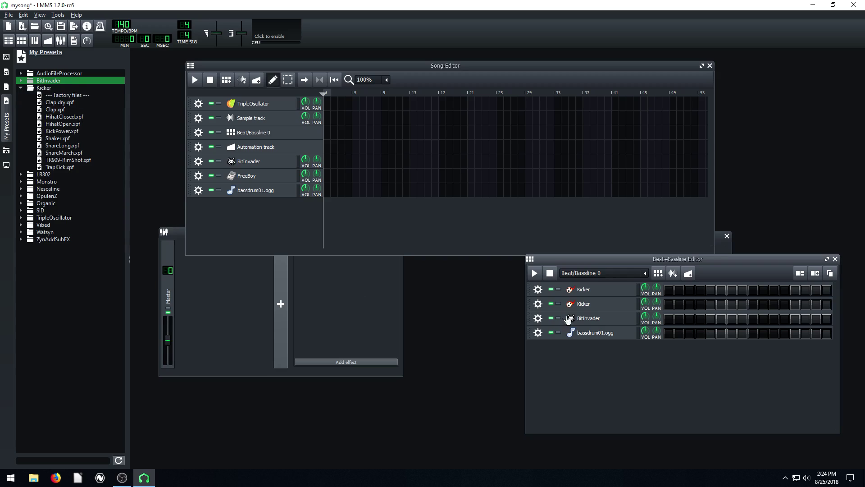
- Preview Kicker presets Clap dry, HihatClosed, KickPower, SnareLong, TR909-RimShot and SnareMarch, then collapse Kicker
{"action": "left_click", "coordinate": [57, 102]}
{"action": "left_click", "coordinate": [55, 117]}
{"action": "left_click", "coordinate": [59, 131]}
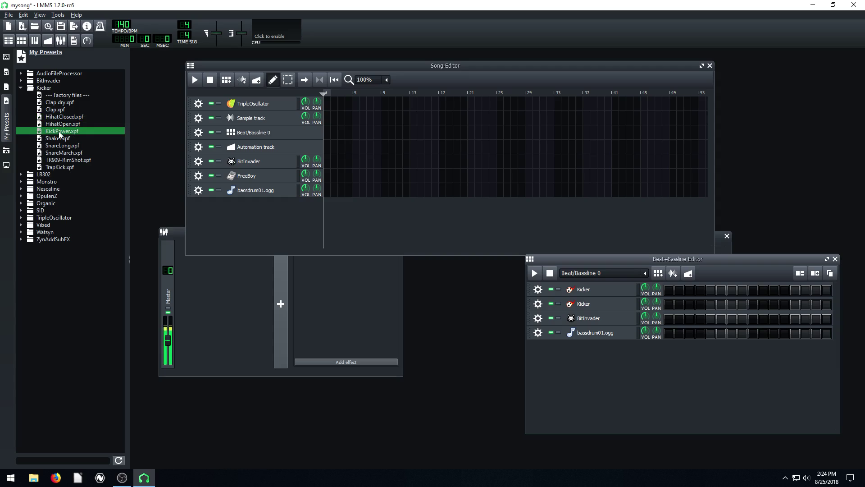
{"action": "left_click", "coordinate": [59, 145]}
{"action": "left_click", "coordinate": [60, 160]}
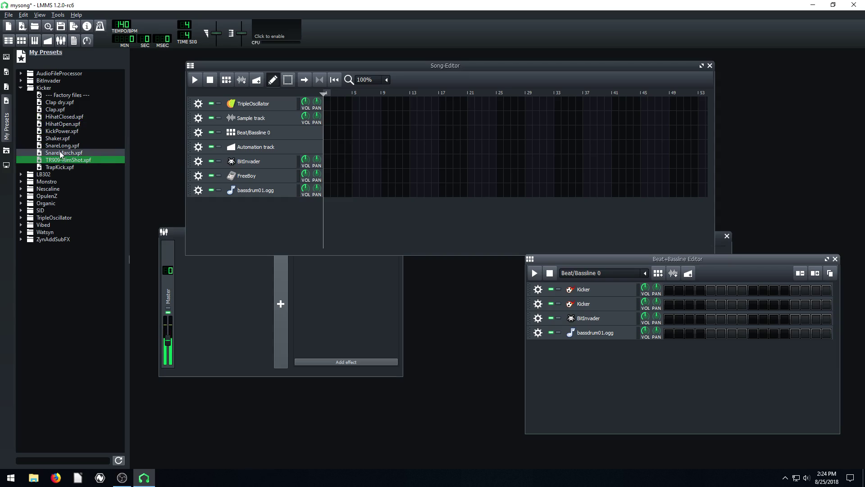
{"action": "left_click", "coordinate": [60, 153]}
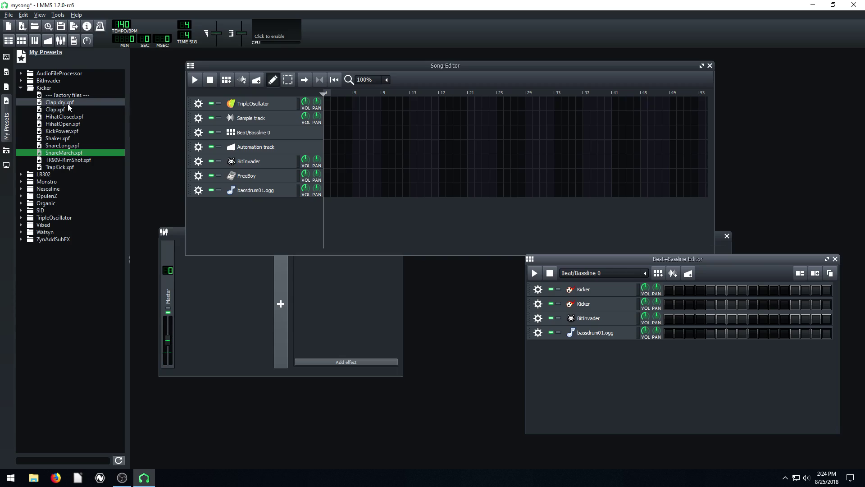
{"action": "left_click", "coordinate": [19, 87]}
- Preview BitInvader presets bell, drama, pluck, soft_pad, subbass, sweep_pad and toy_piano
{"action": "left_click", "coordinate": [19, 79]}
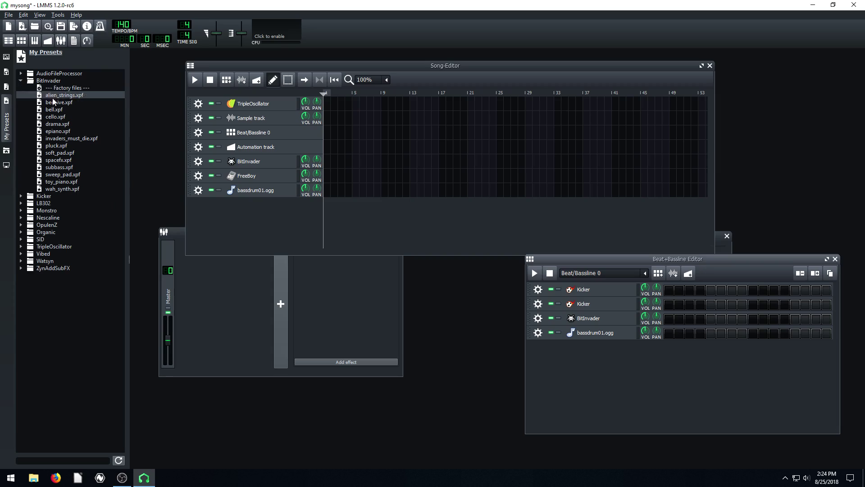
{"action": "left_click", "coordinate": [56, 109]}
{"action": "left_click", "coordinate": [57, 124]}
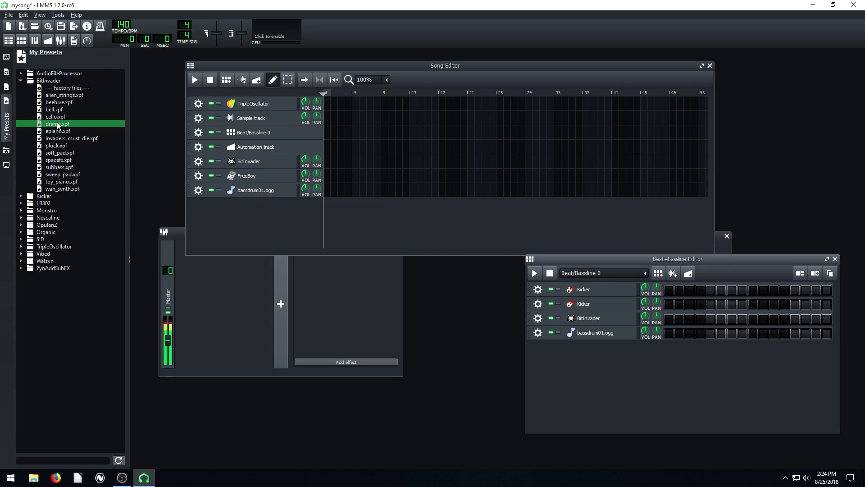
{"action": "left_click", "coordinate": [58, 144]}
{"action": "left_click", "coordinate": [58, 154]}
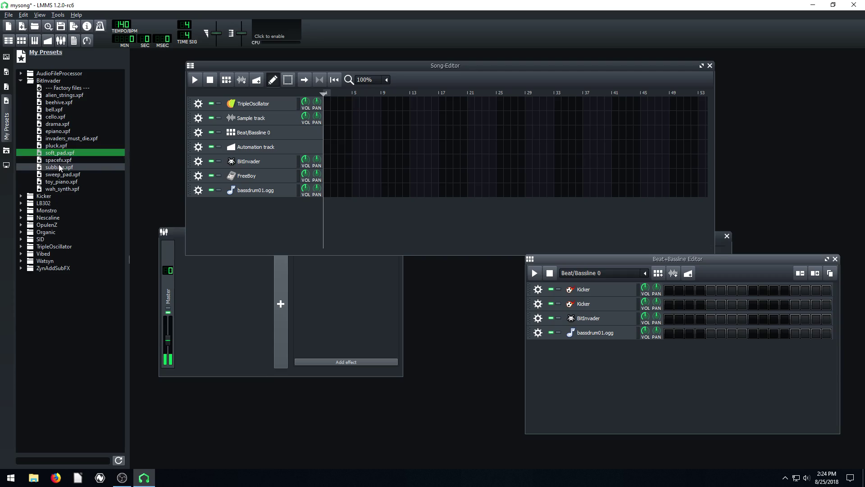
{"action": "left_click", "coordinate": [59, 166]}
{"action": "left_click", "coordinate": [58, 173]}
{"action": "left_click", "coordinate": [59, 181]}
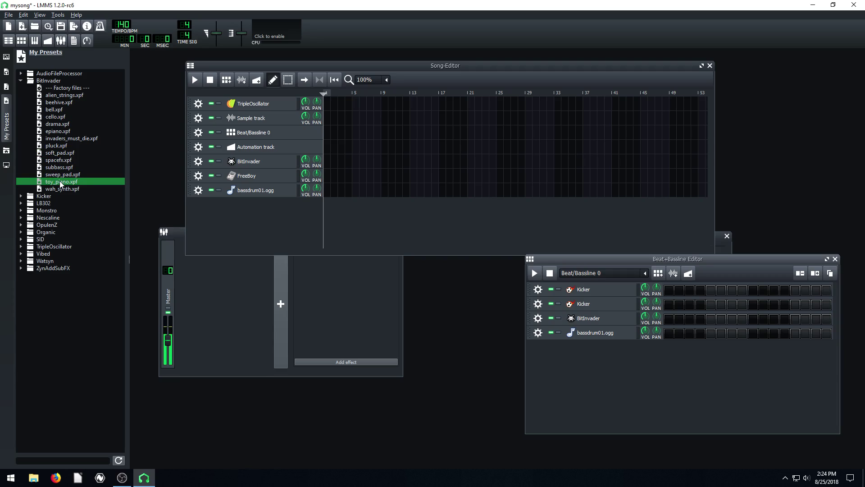
{"action": "left_click", "coordinate": [22, 80]}
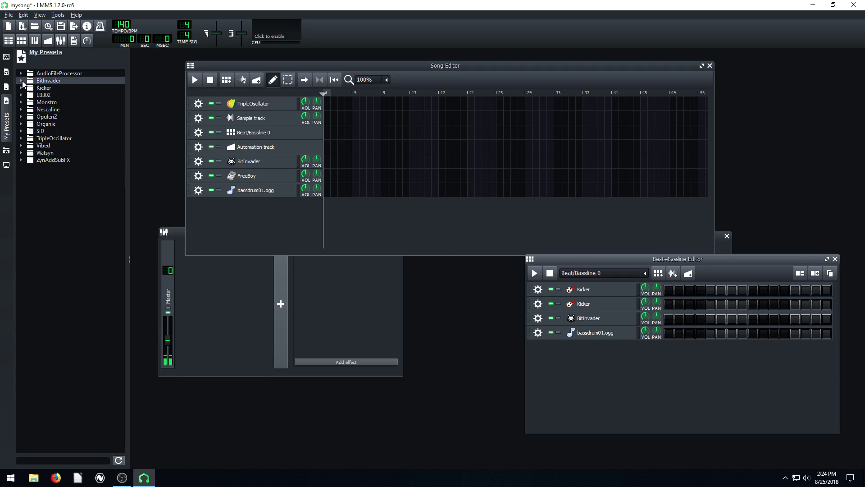
- Preview SID presets MadMind, CheesyGuitar, SID Bass and Overdrive, then collapse SID
{"action": "left_click", "coordinate": [21, 131]}
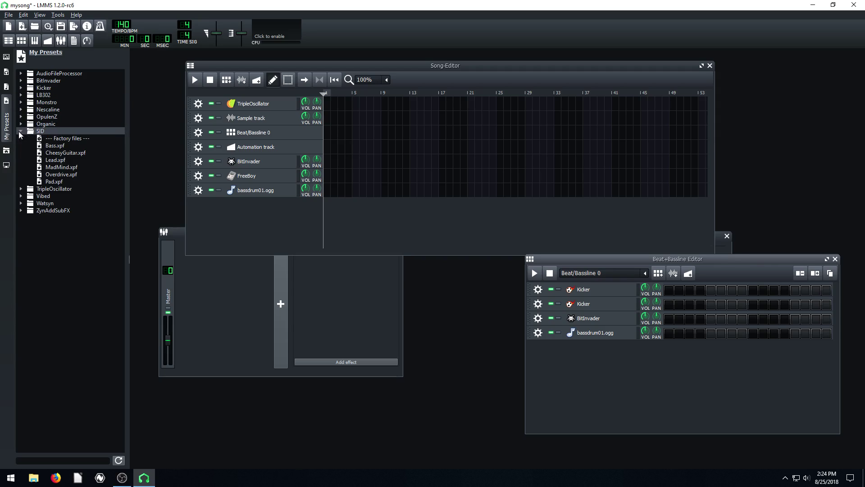
{"action": "left_click", "coordinate": [60, 167]}
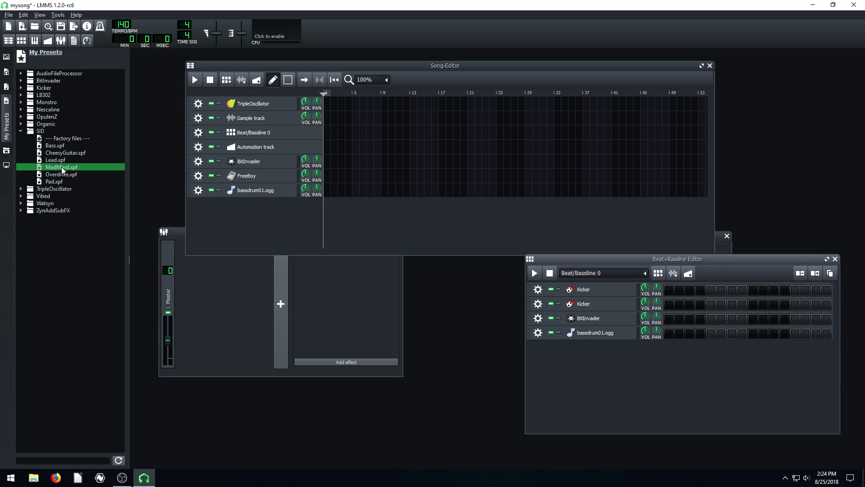
{"action": "left_click", "coordinate": [57, 168]}
{"action": "left_click", "coordinate": [56, 154]}
{"action": "left_click", "coordinate": [54, 147]}
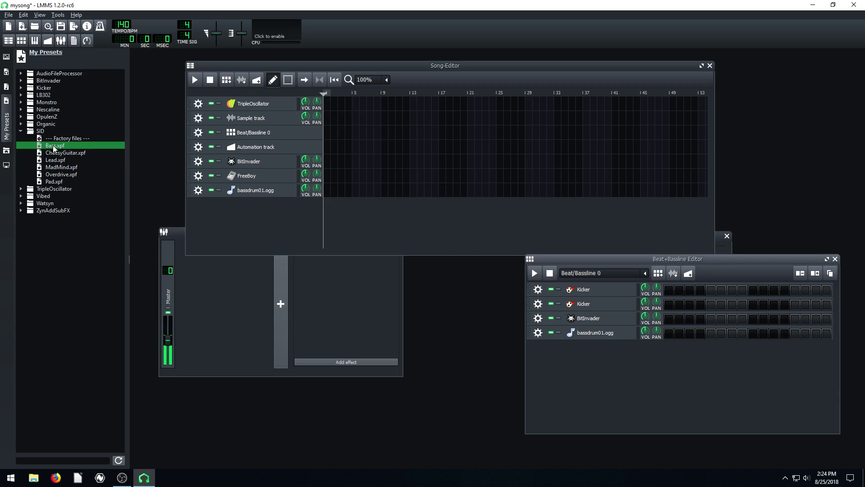
{"action": "left_click", "coordinate": [53, 175]}
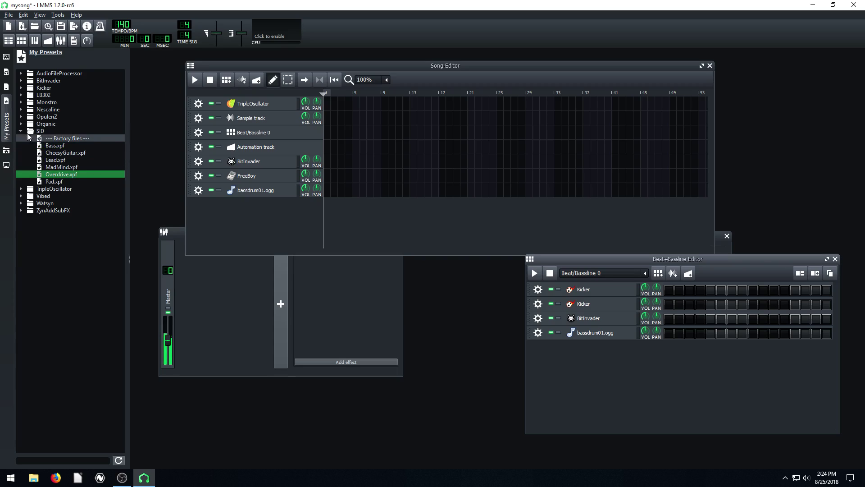
{"action": "left_click", "coordinate": [21, 131]}
- Preview Nescaline presets Engine_overheats, Fireball_flick and Mega_weapon, then collapse Nescaline
{"action": "left_click", "coordinate": [22, 110]}
{"action": "left_click", "coordinate": [57, 139]}
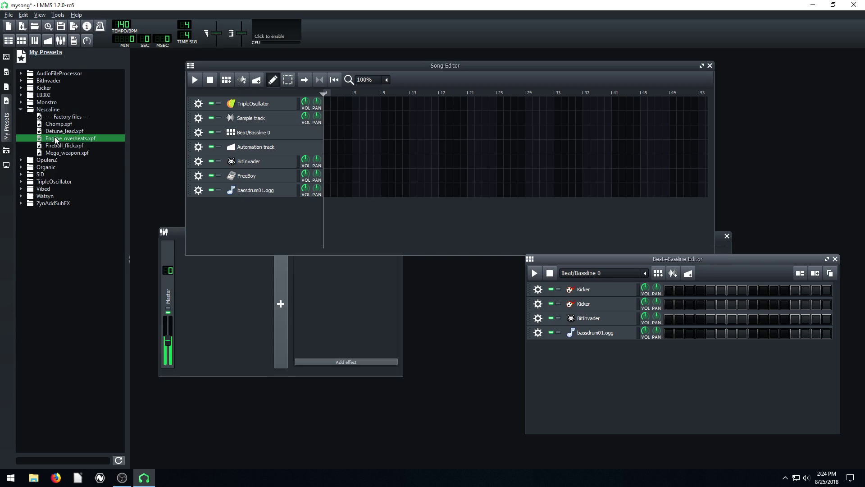
{"action": "left_click", "coordinate": [55, 145]}
{"action": "left_click", "coordinate": [54, 152]}
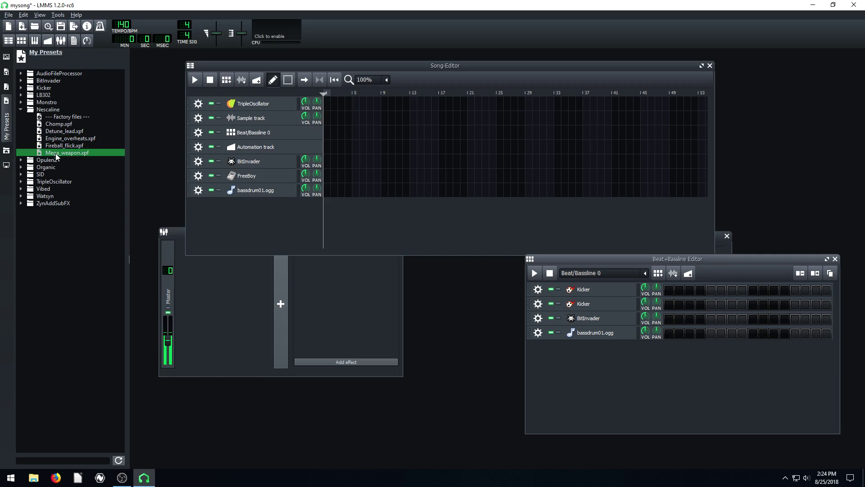
{"action": "left_click", "coordinate": [54, 148]}
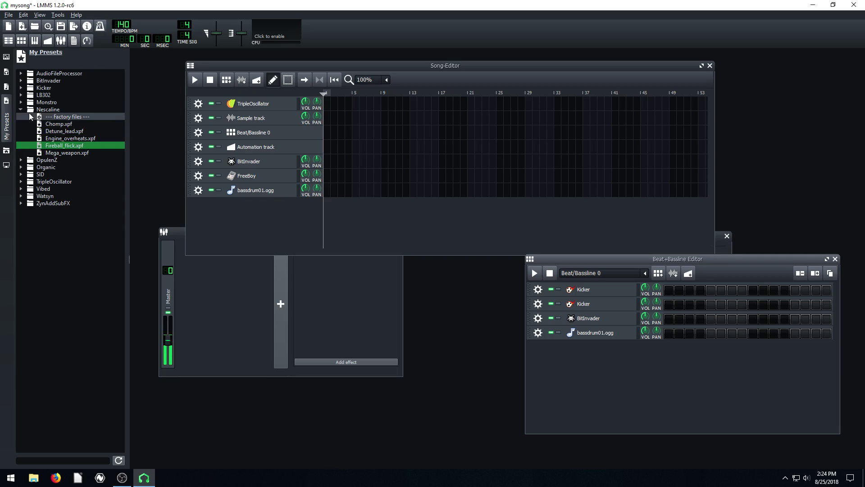
{"action": "left_click", "coordinate": [19, 109]}
- Preview Watsyn presets Epic_lead, Phase_bass and Pulse, ending on Phase_bass.xpf
{"action": "left_click", "coordinate": [44, 152]}
{"action": "left_click", "coordinate": [21, 153]}
{"action": "left_click", "coordinate": [61, 167]}
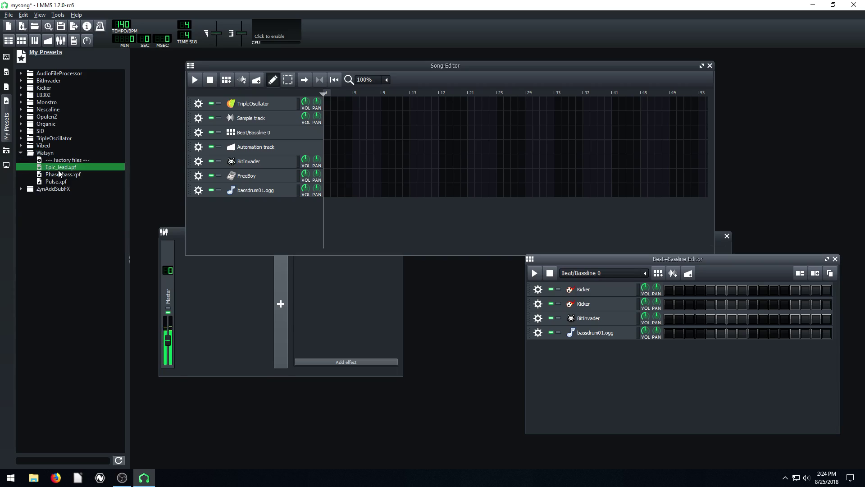
{"action": "left_click", "coordinate": [59, 174]}
{"action": "left_click", "coordinate": [56, 182]}
{"action": "left_click", "coordinate": [57, 175]}
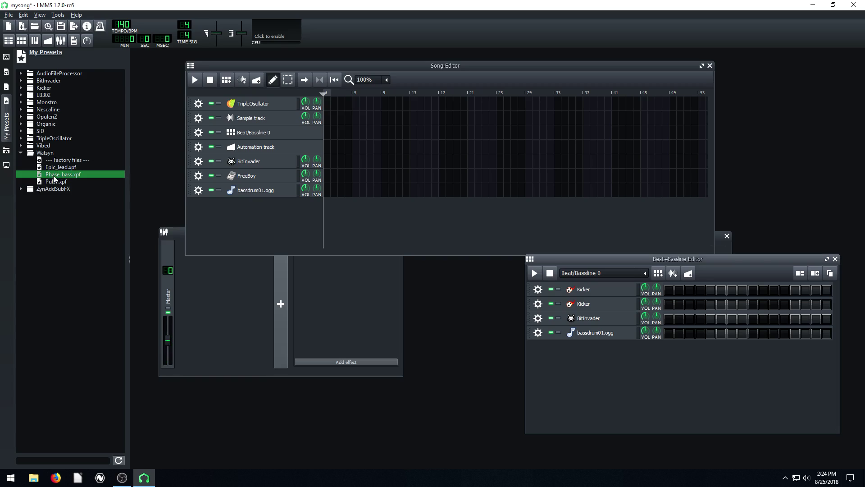
- Add Phase_bass.xpf to the beat pattern and Song-Editor, then preview ZynAddSubFX Collection and Pads presets
{"action": "left_click_drag", "start_coordinate": [54, 175], "coordinate": [558, 367]}
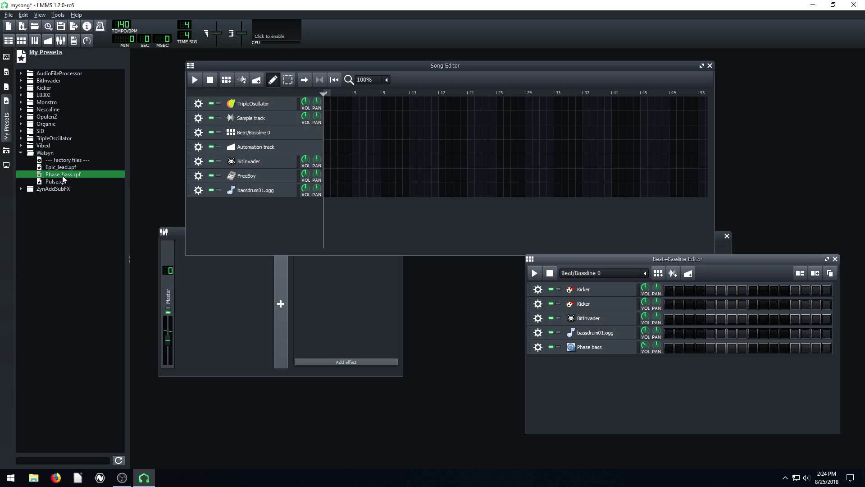
{"action": "left_click_drag", "start_coordinate": [58, 175], "coordinate": [256, 231]}
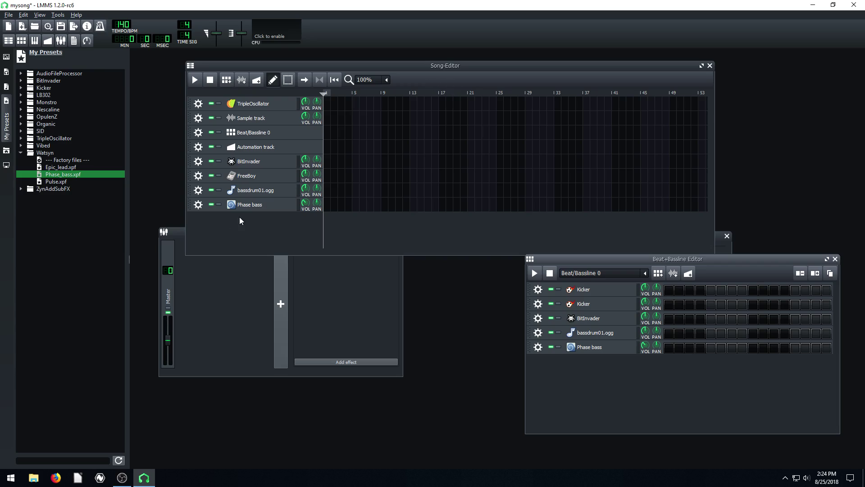
{"action": "left_click", "coordinate": [21, 188]}
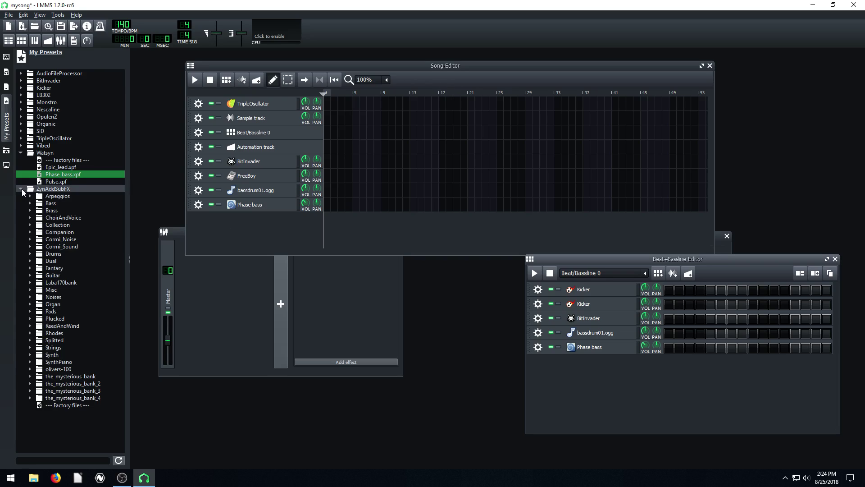
{"action": "left_click", "coordinate": [30, 224]}
{"action": "left_click", "coordinate": [75, 254]}
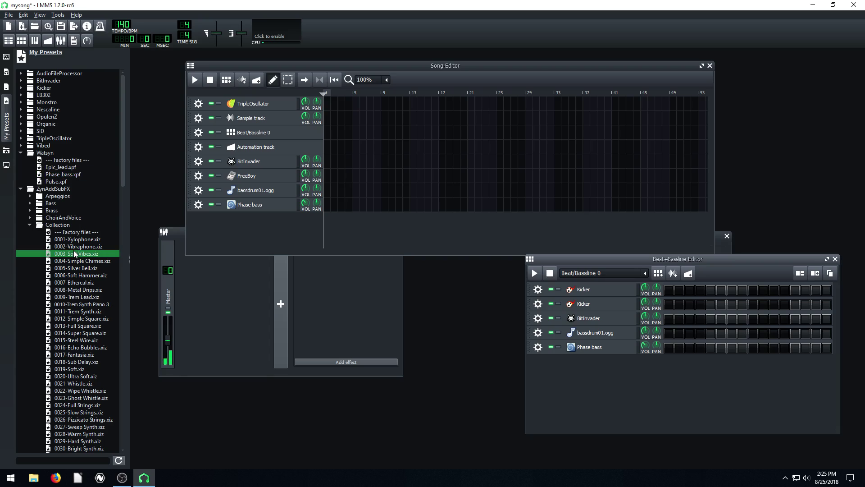
{"action": "left_click", "coordinate": [58, 333]}
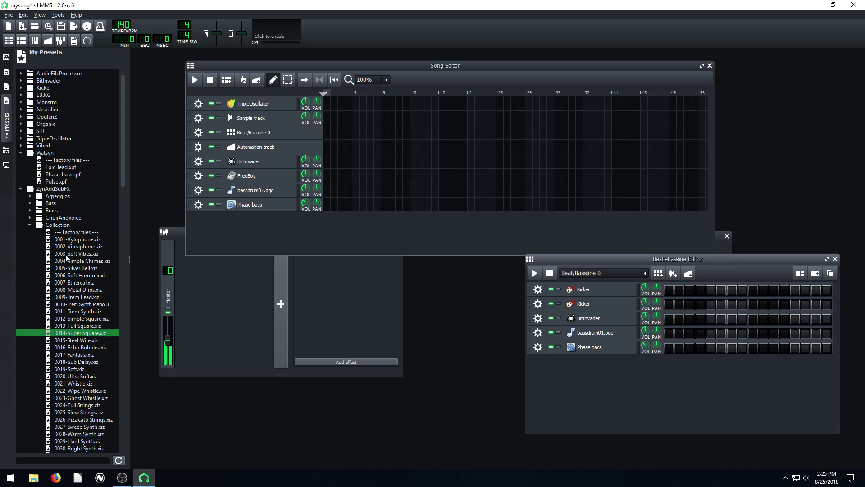
{"action": "left_click", "coordinate": [30, 225]}
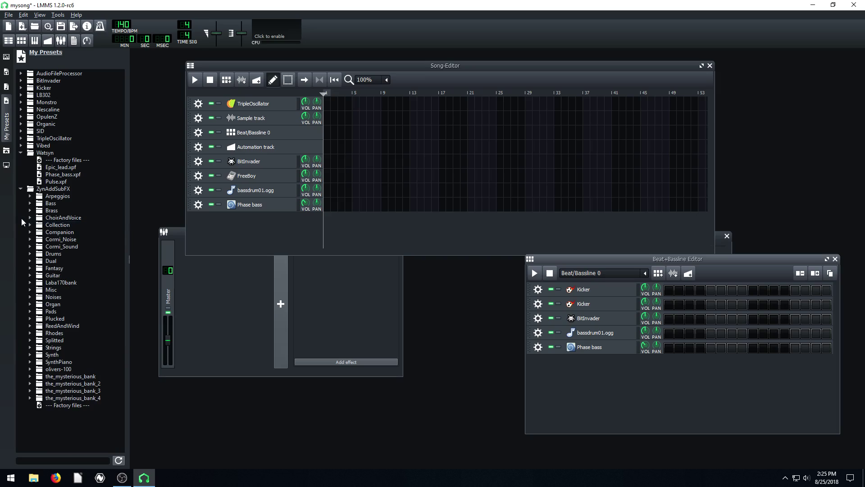
{"action": "left_click", "coordinate": [29, 312]}
{"action": "left_click", "coordinate": [70, 362]}
{"action": "left_click", "coordinate": [76, 397]}
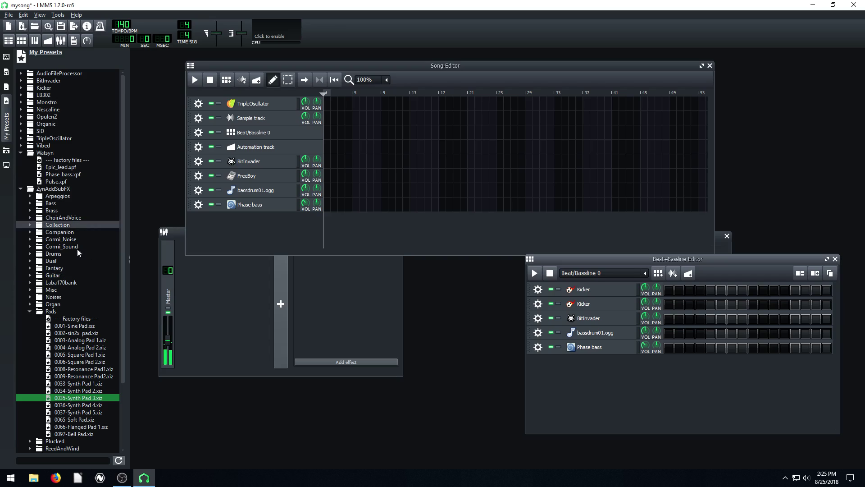
{"action": "left_click", "coordinate": [21, 188]}
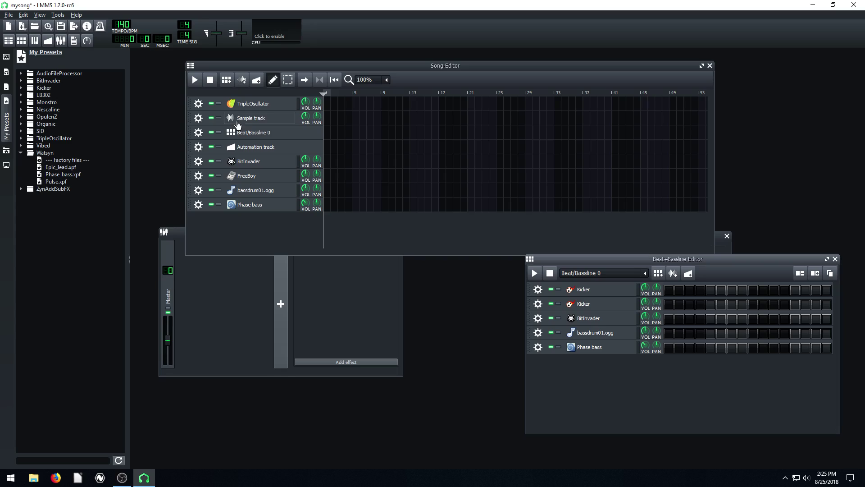
{"action": "left_click", "coordinate": [590, 347]}
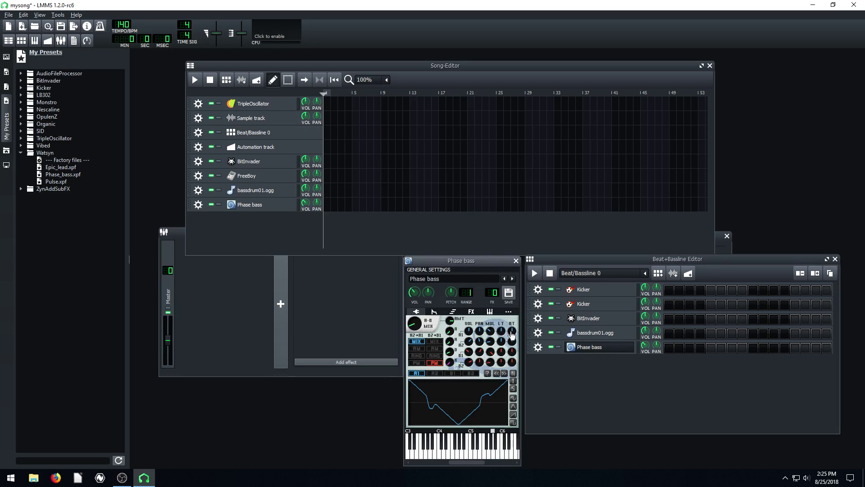
{"action": "left_click_drag", "start_coordinate": [463, 262], "coordinate": [430, 227]}
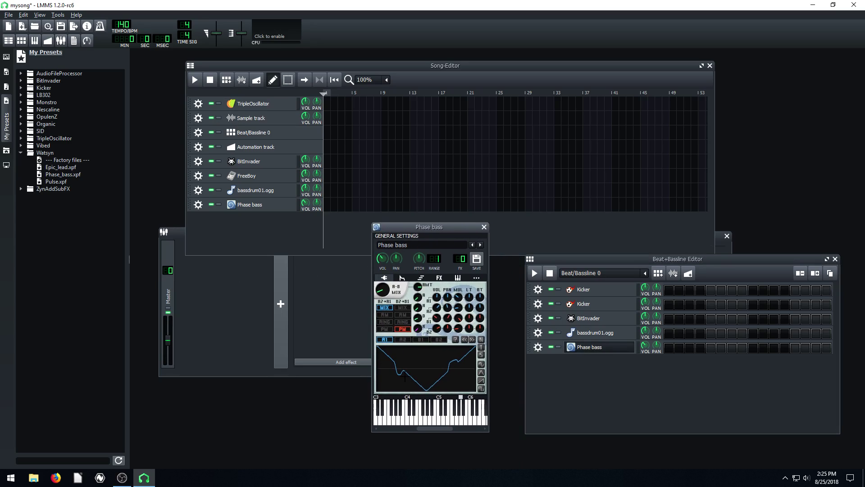
{"action": "left_click_drag", "start_coordinate": [398, 371], "coordinate": [422, 364]}
{"action": "left_click", "coordinate": [424, 408]}
{"action": "left_click_drag", "start_coordinate": [424, 407], "coordinate": [472, 410]}
{"action": "left_click", "coordinate": [445, 412]}
{"action": "left_click", "coordinate": [446, 405]}
{"action": "left_click", "coordinate": [477, 259]}
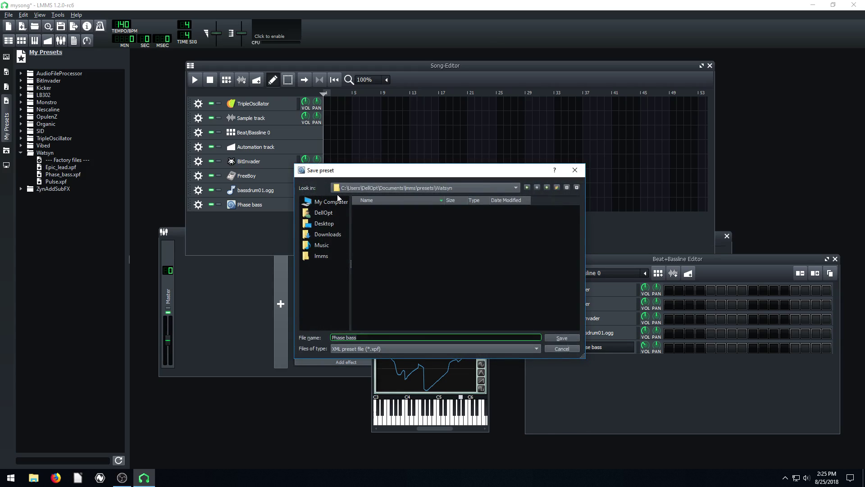
{"action": "left_click", "coordinate": [561, 348]}
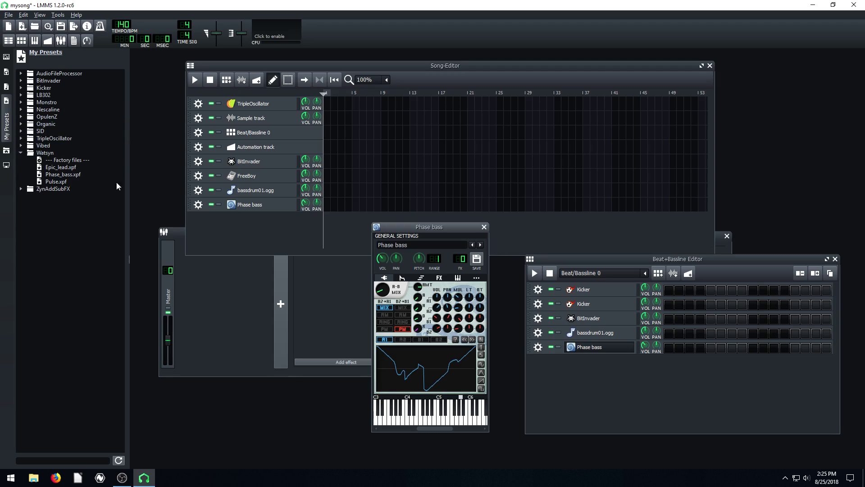
{"action": "left_click", "coordinate": [484, 227]}
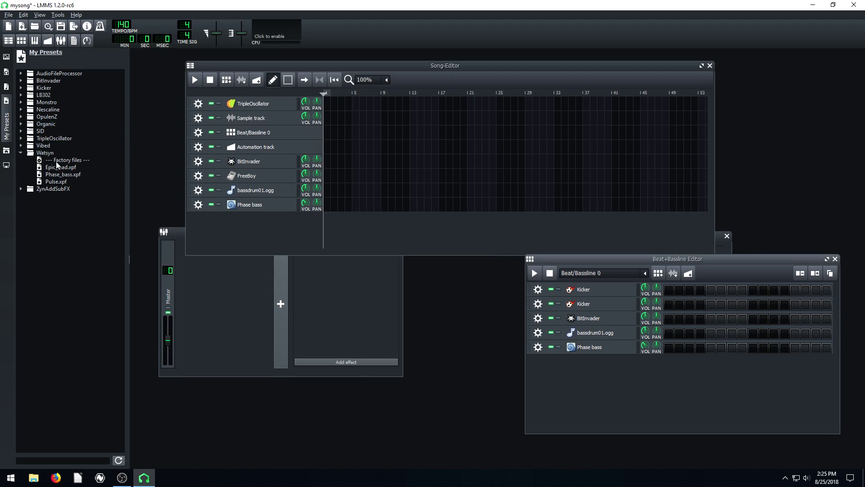
- Shift the Beat+Bassline Editor left and list the instrument plugins, AudioFileProcessor to ZynAddSubFX
{"action": "left_click_drag", "start_coordinate": [636, 259], "coordinate": [607, 271]}
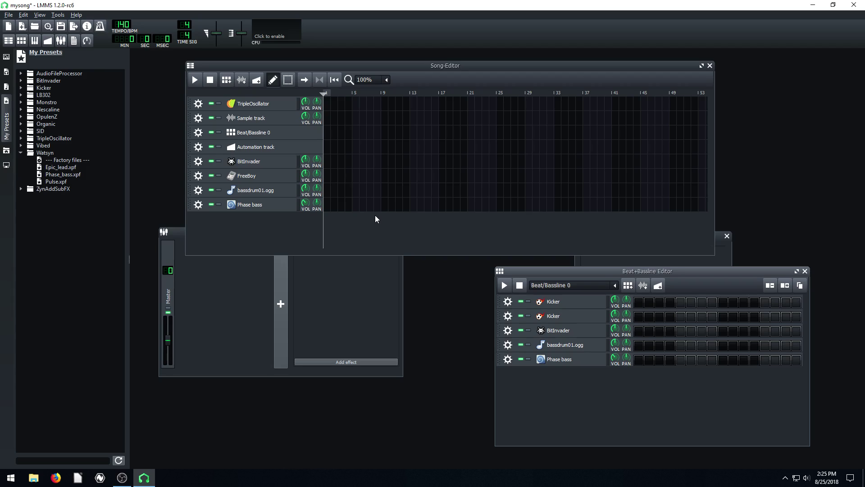
{"action": "left_click", "coordinate": [7, 57]}
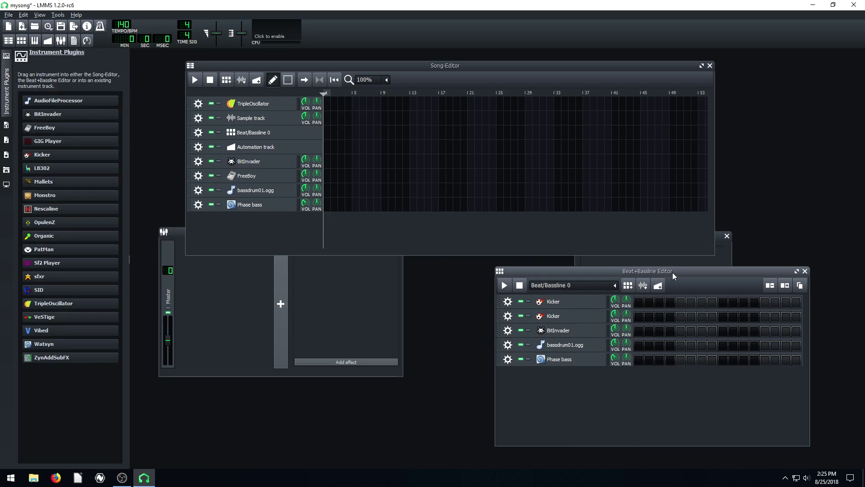
{"action": "left_click_drag", "start_coordinate": [669, 272], "coordinate": [637, 269]}
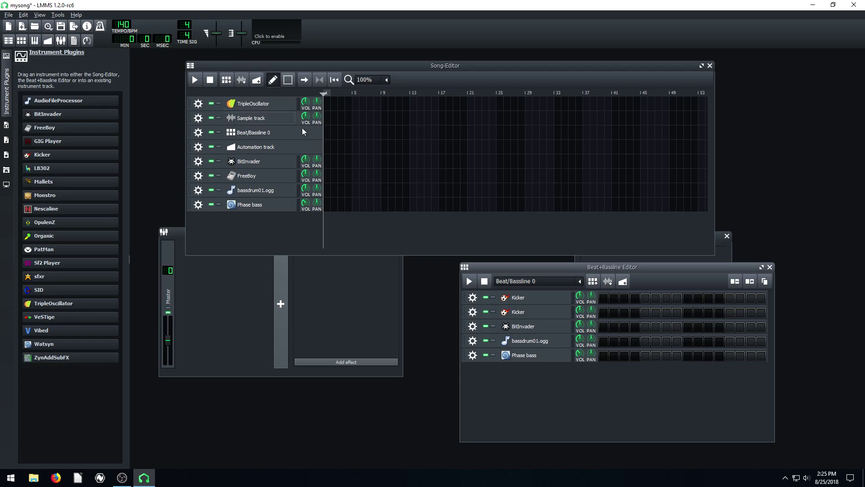